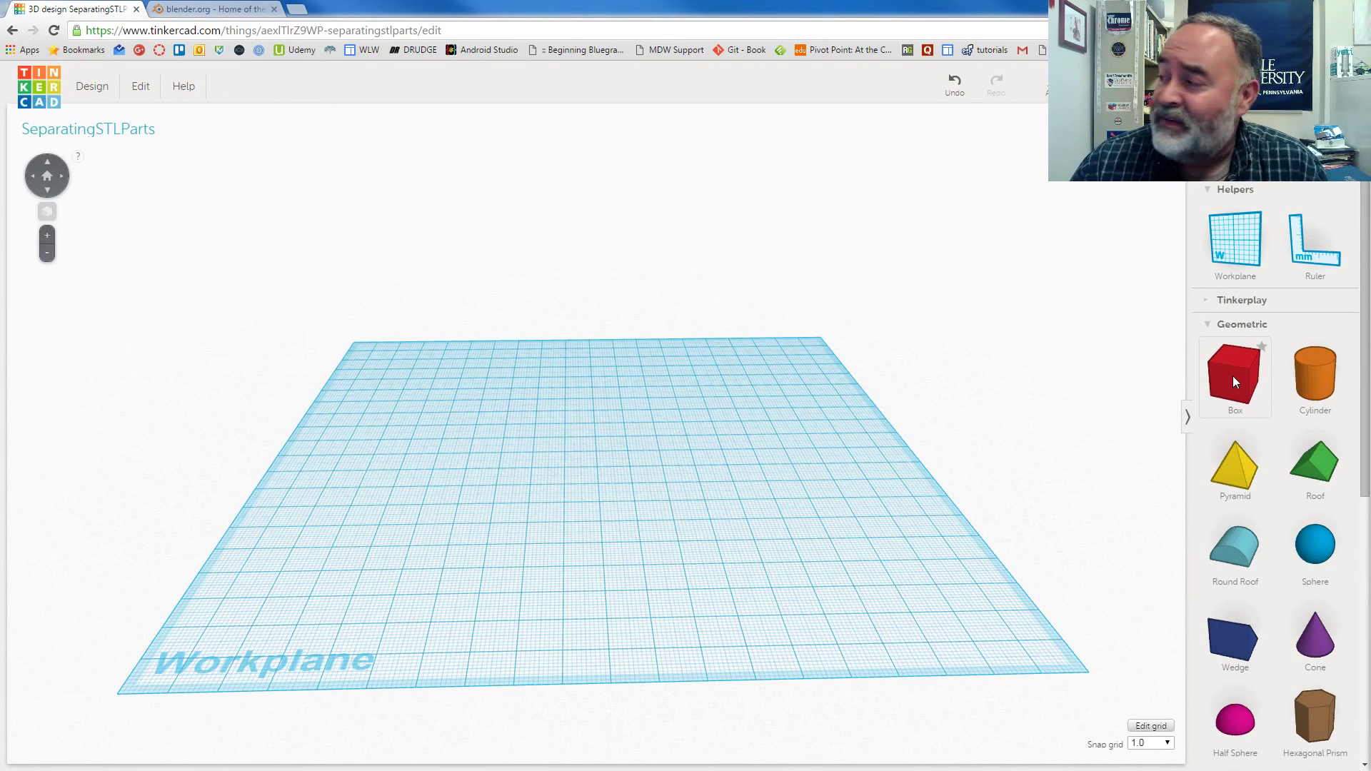
# Step: Place a second red box right of the first, select and deselect both, and orbit the view
pyautogui.moveTo(1240, 376); pyautogui.dragTo(507, 509)
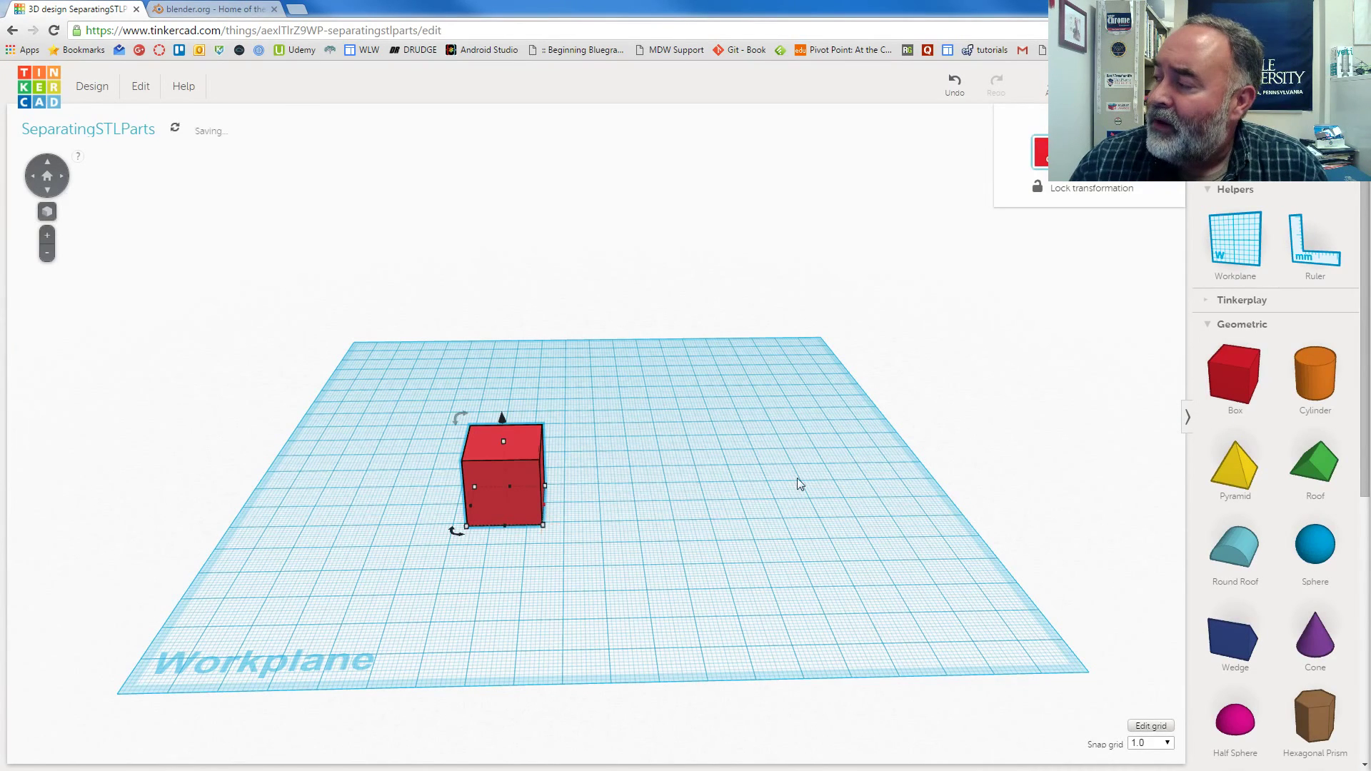
pyautogui.moveTo(1240, 374); pyautogui.dragTo(656, 506)
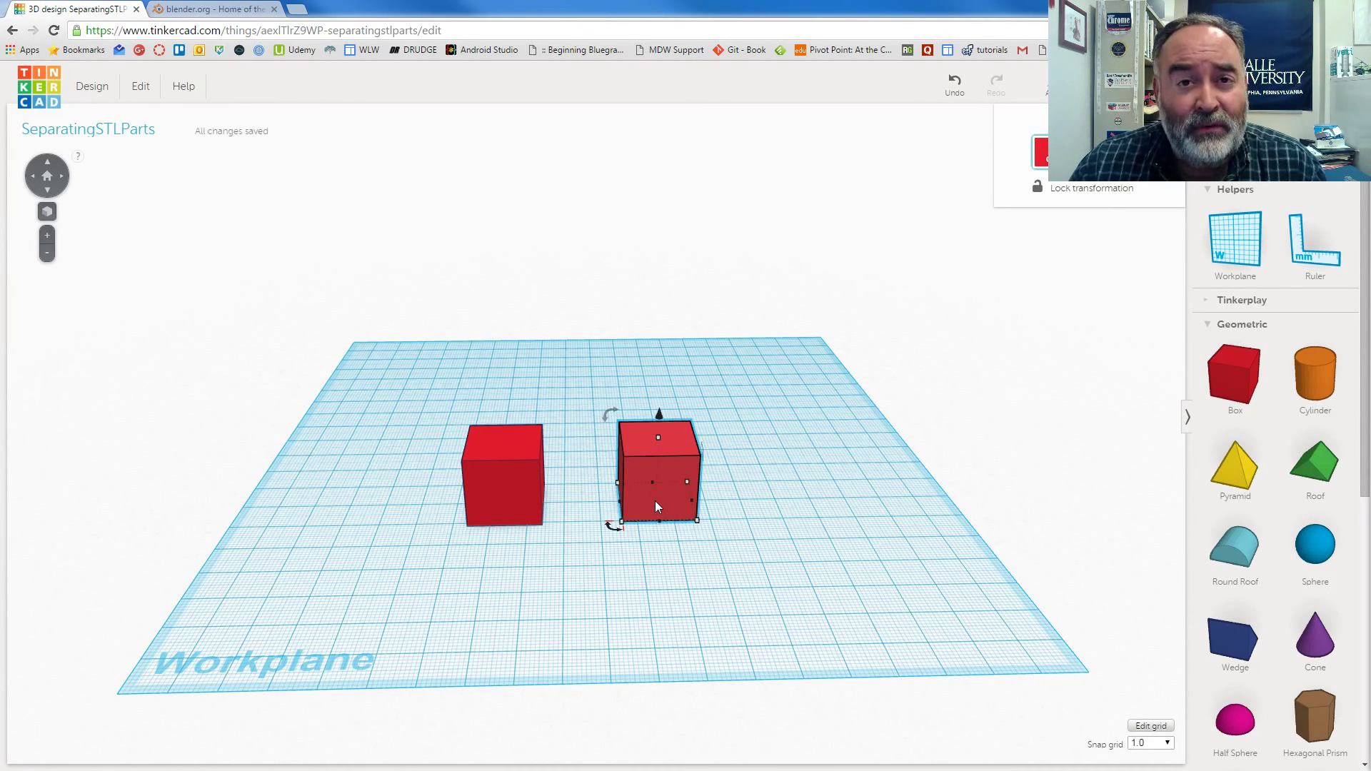
pyautogui.click(769, 526)
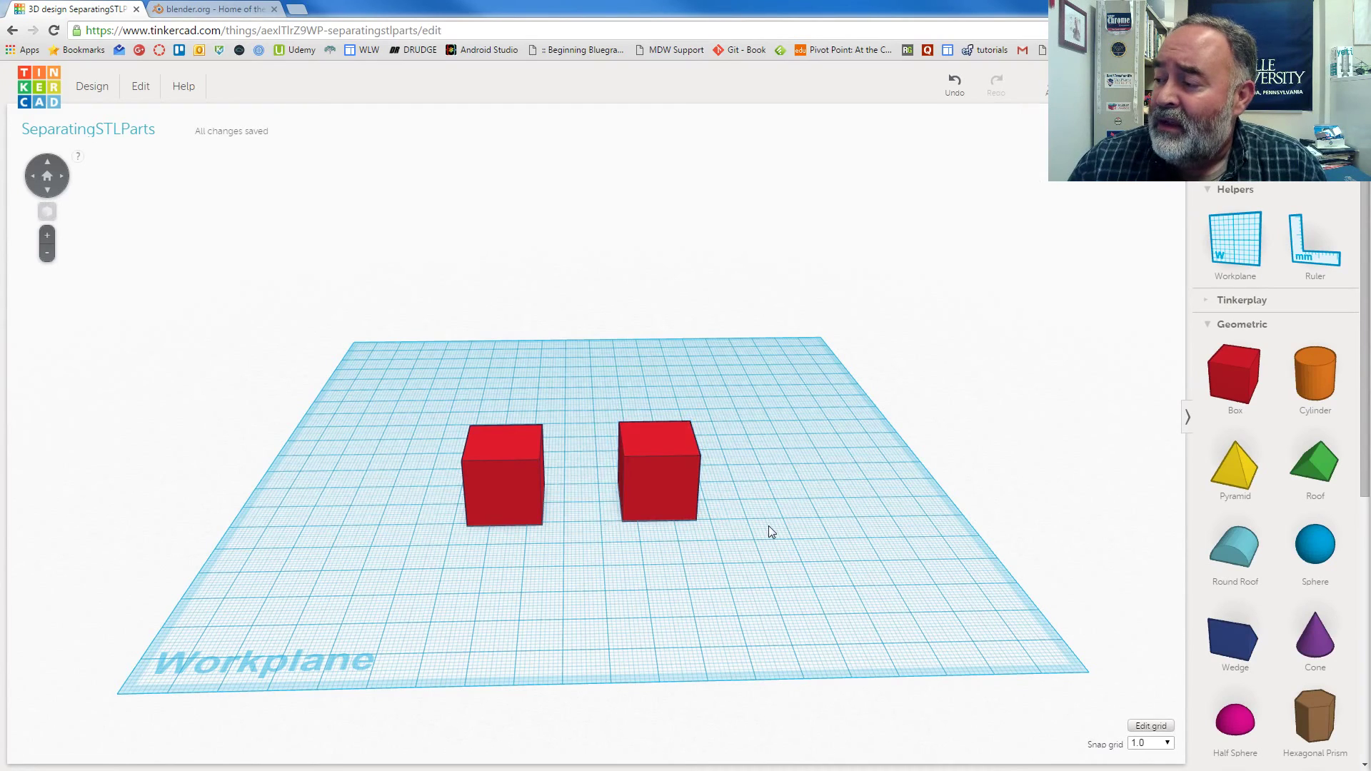
pyautogui.click(517, 487)
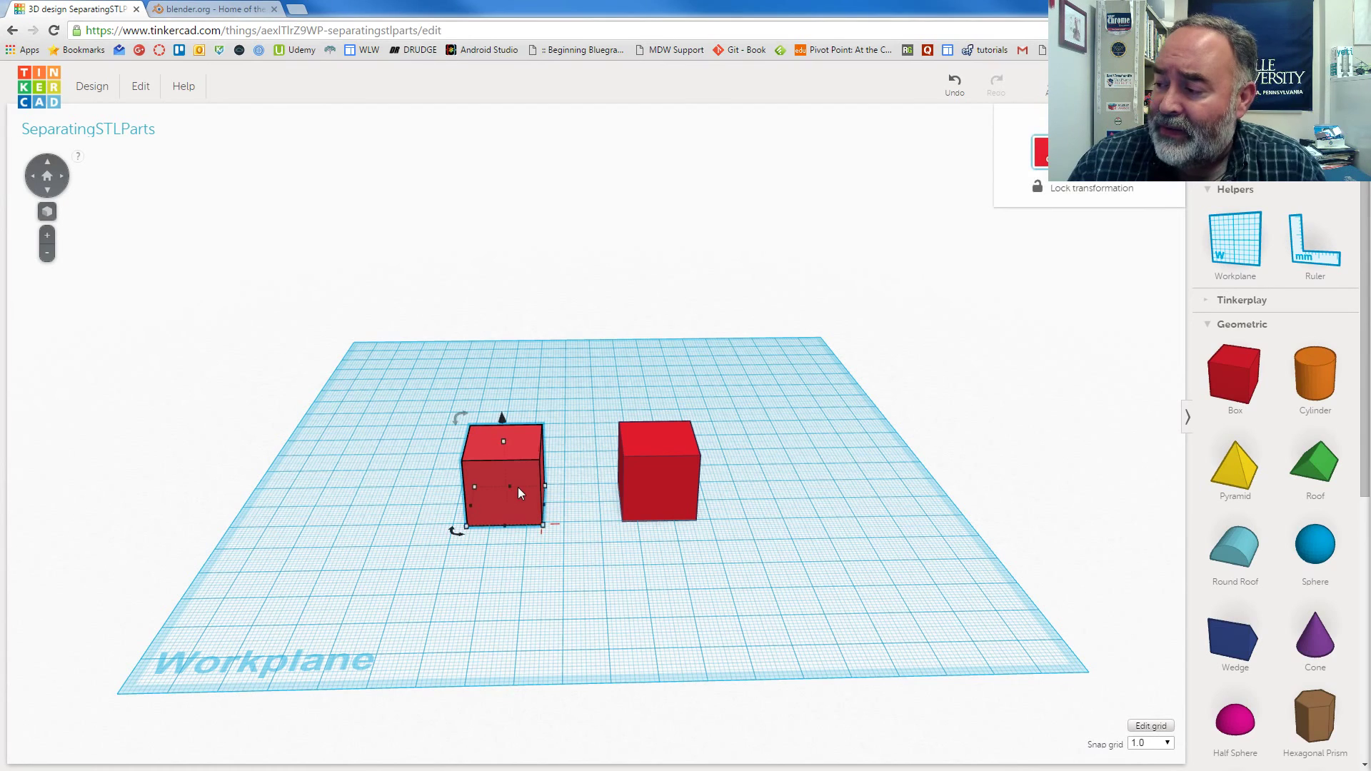
pyautogui.keyDown('shift'); pyautogui.click(650, 485); pyautogui.keyUp('shift')
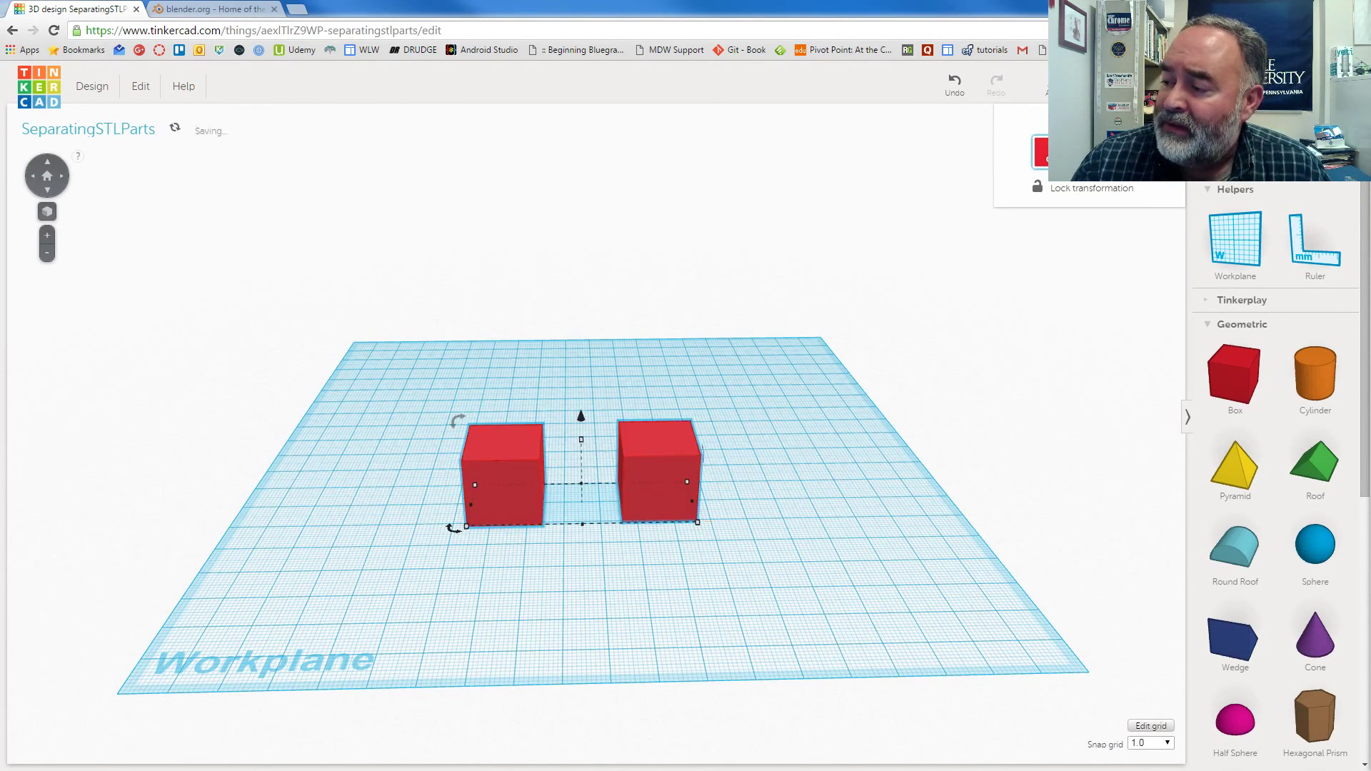
pyautogui.click(791, 408)
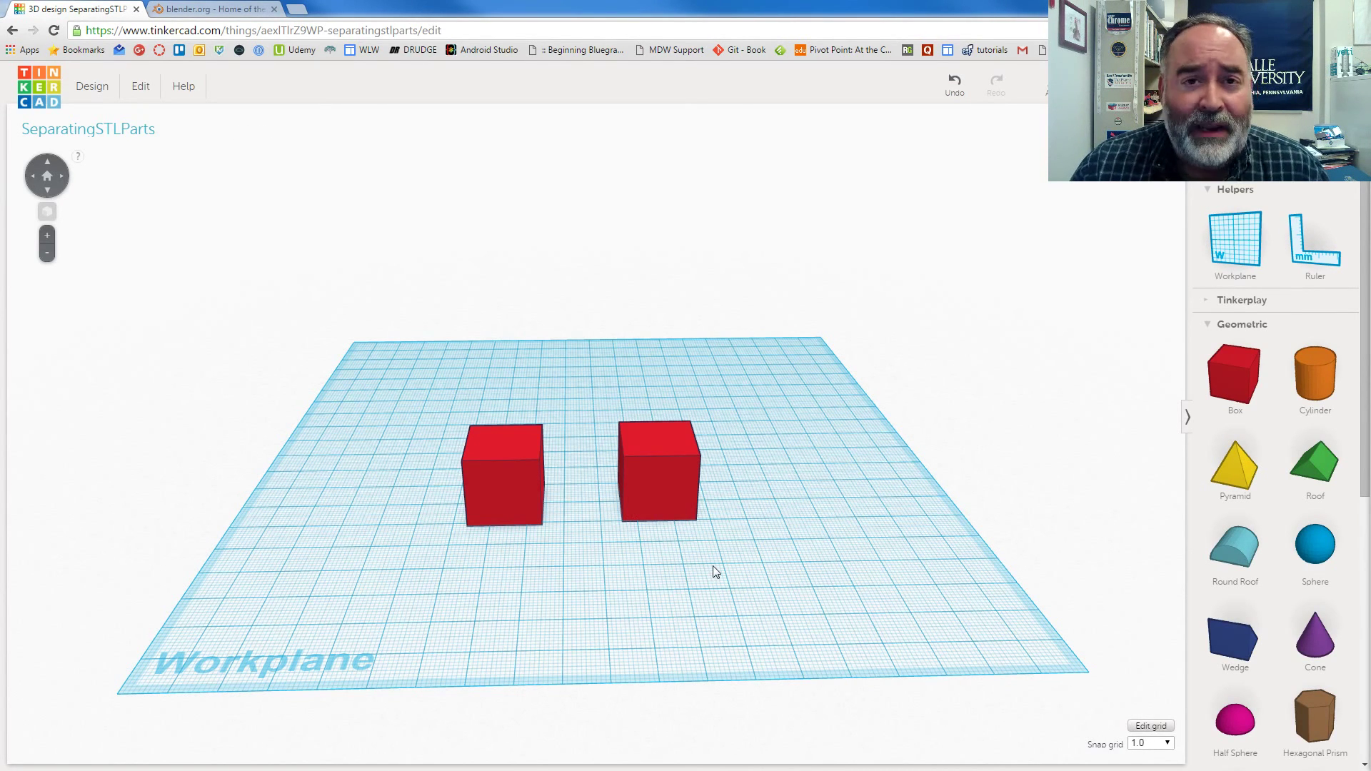
pyautogui.moveTo(772, 580)
pyautogui.mouseDown(button='right')
pyautogui.moveTo(805, 551)
pyautogui.moveTo(803, 511)
pyautogui.moveTo(753, 527)
pyautogui.moveTo(725, 590)
pyautogui.moveTo(782, 585)
pyautogui.mouseUp(button='right')
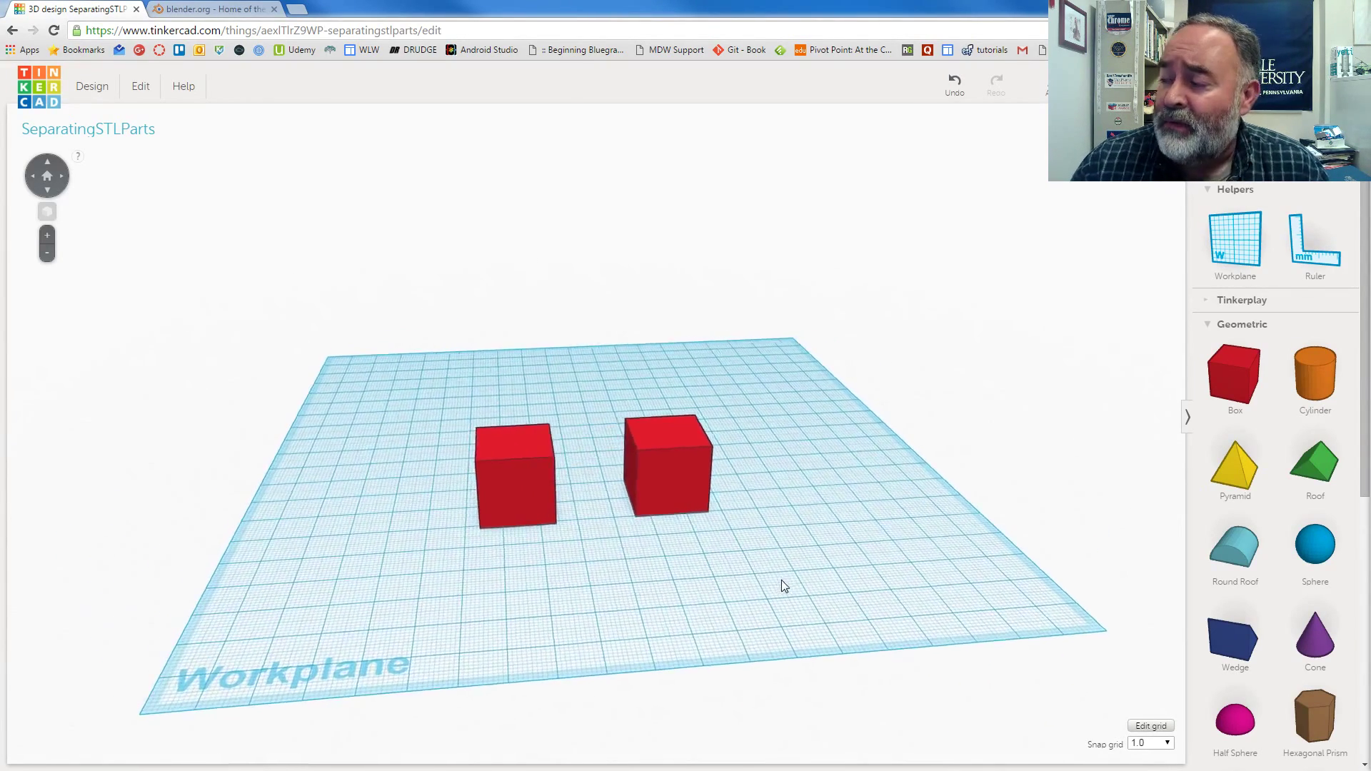
# Step: Export the two-box design via Download for 3D Printing as separatingstlparts.stl
pyautogui.click(102, 92)
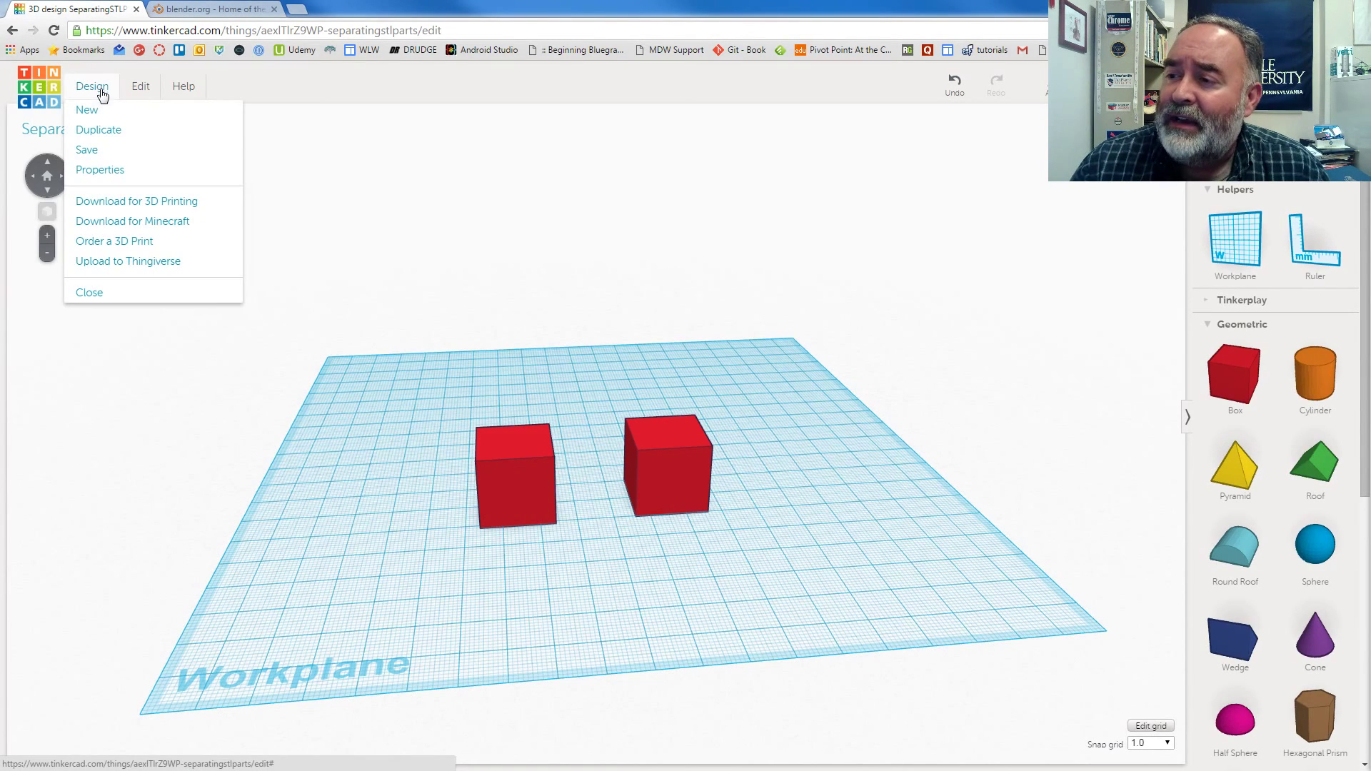
pyautogui.click(118, 205)
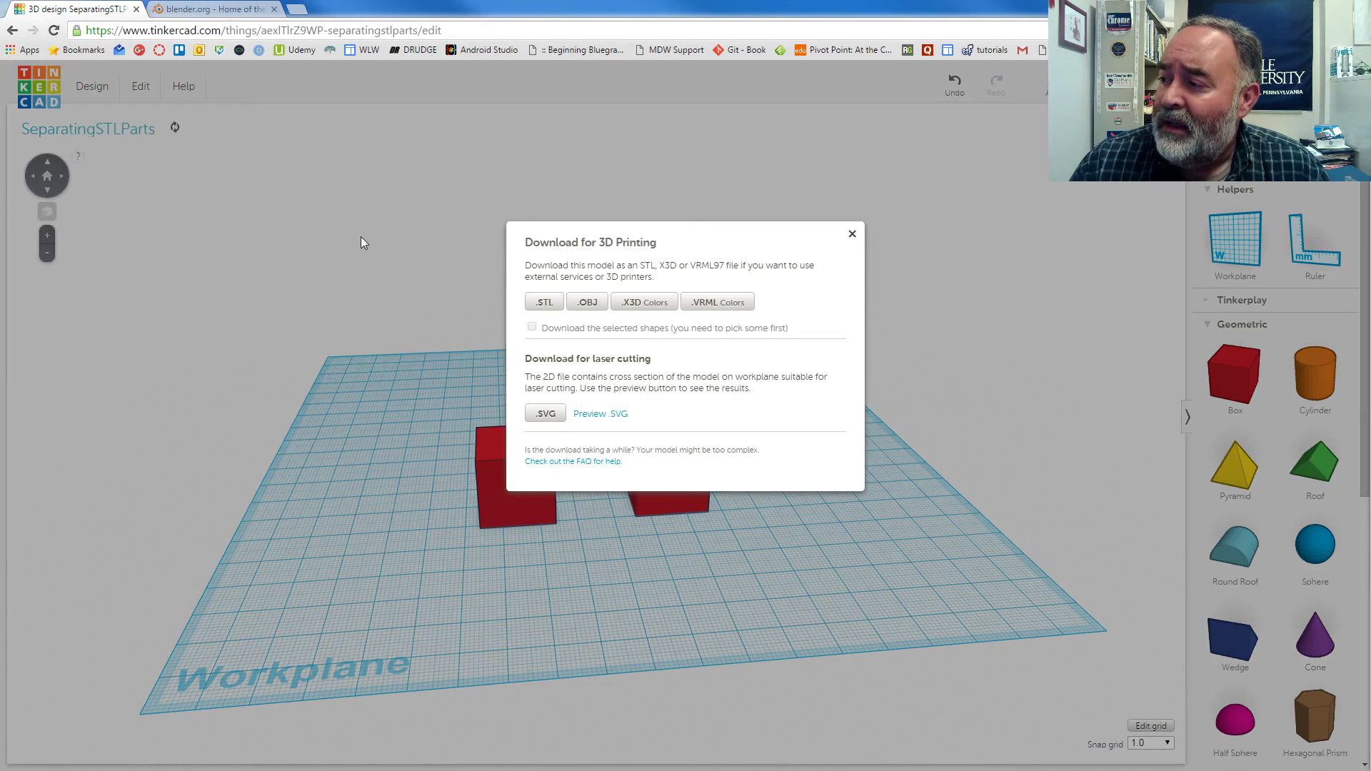
pyautogui.click(546, 305)
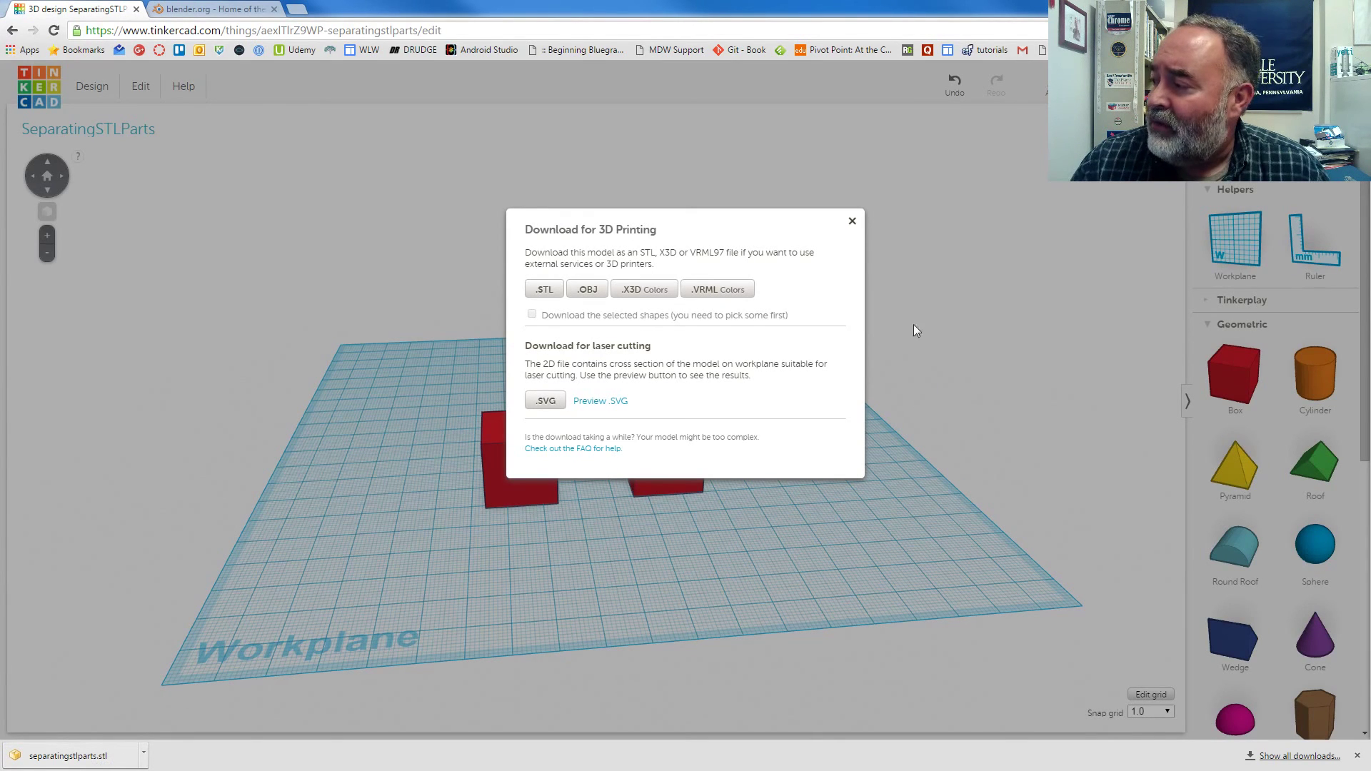
pyautogui.click(852, 221)
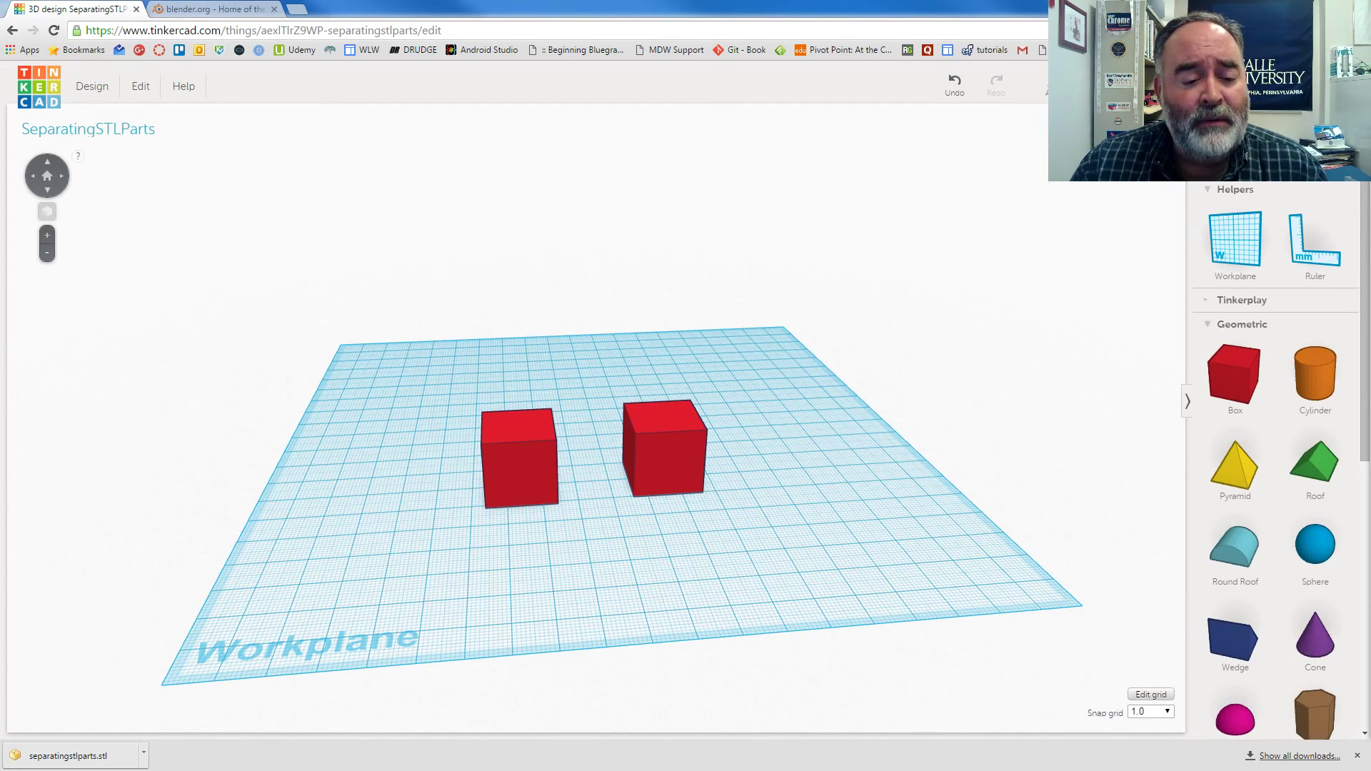
# Step: In Cura, load separatingstlparts.stl from the Downloads folder onto the build plate
pyautogui.hotkey('alt', 'Tab')
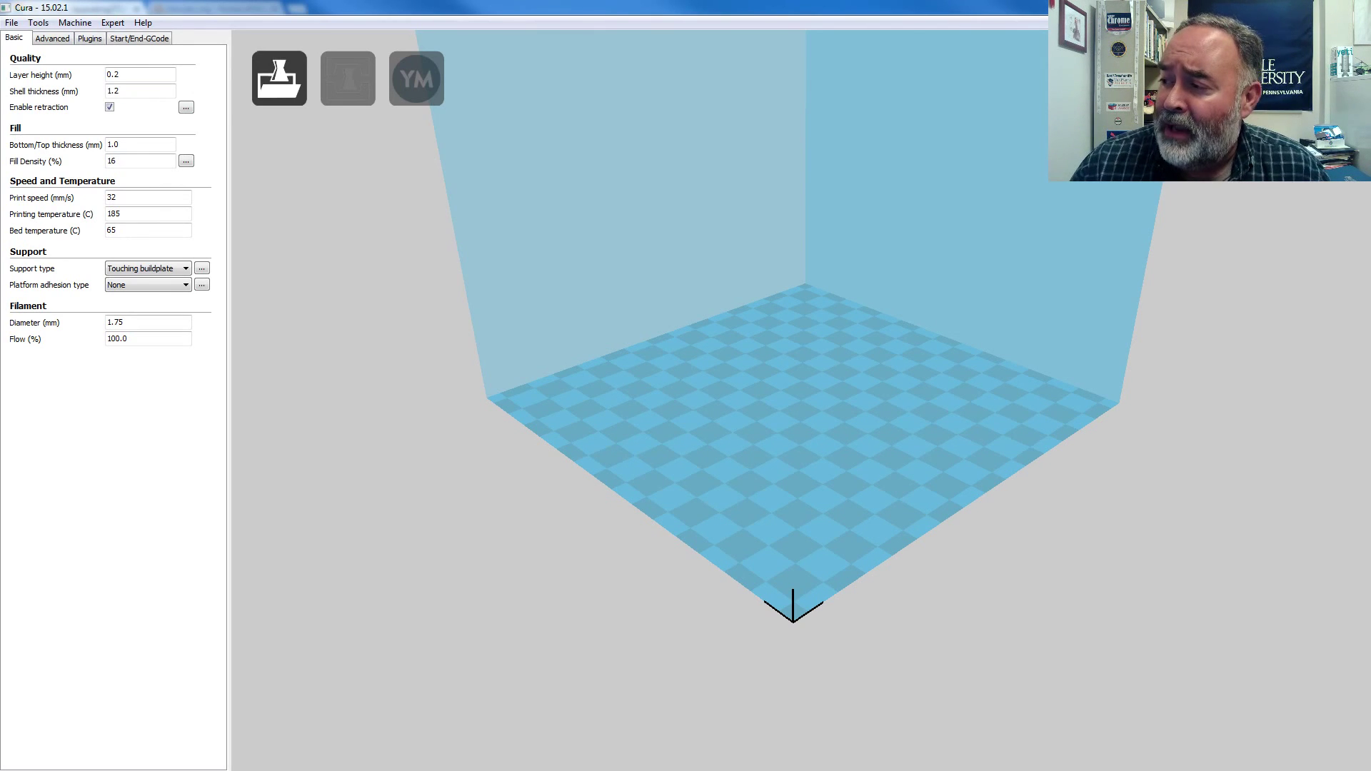
pyautogui.click(286, 85)
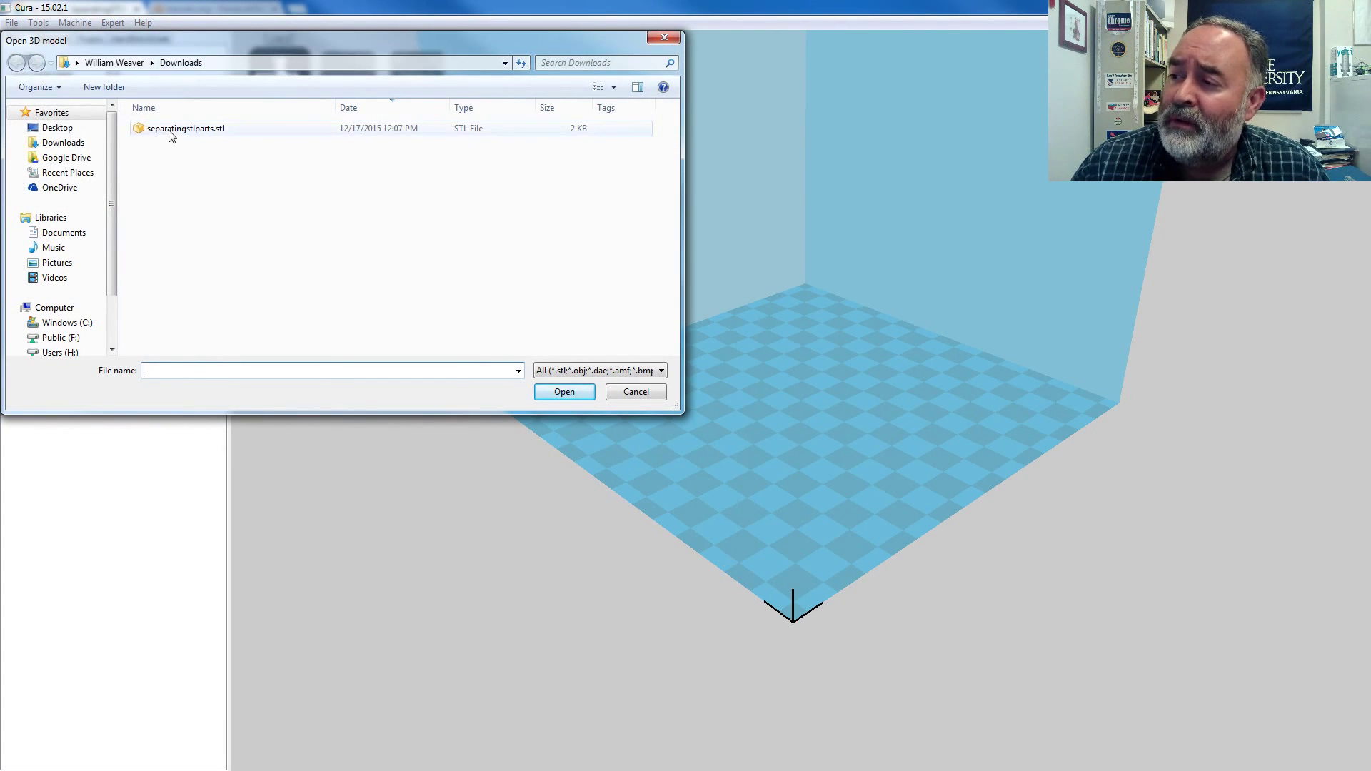
pyautogui.click(172, 130)
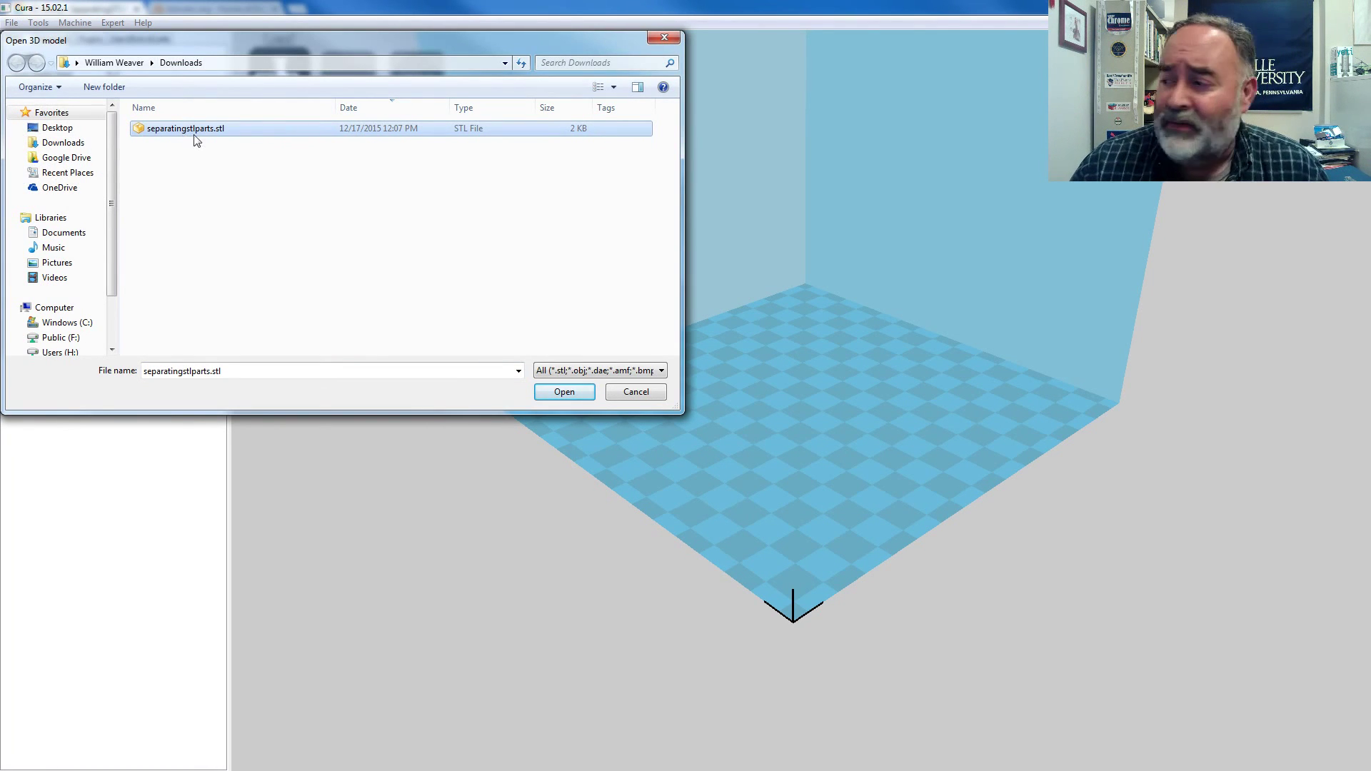
pyautogui.click(564, 392)
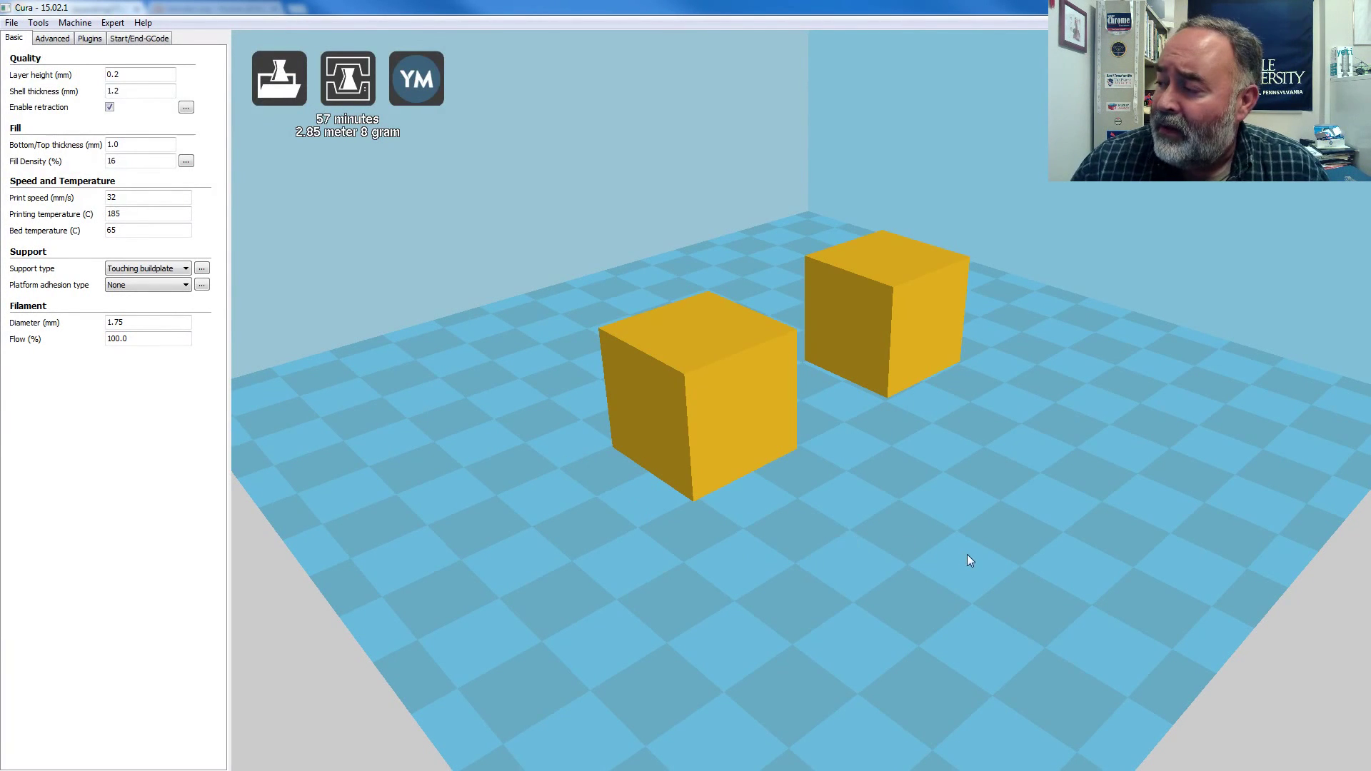
# Step: Select the left cube and delete it, clearing both cubes off Cura's build plate
pyautogui.moveTo(967, 554)
pyautogui.mouseDown(button='right')
pyautogui.moveTo(911, 542)
pyautogui.moveTo(923, 526)
pyautogui.moveTo(972, 541)
pyautogui.moveTo(953, 557)
pyautogui.mouseUp(button='right')
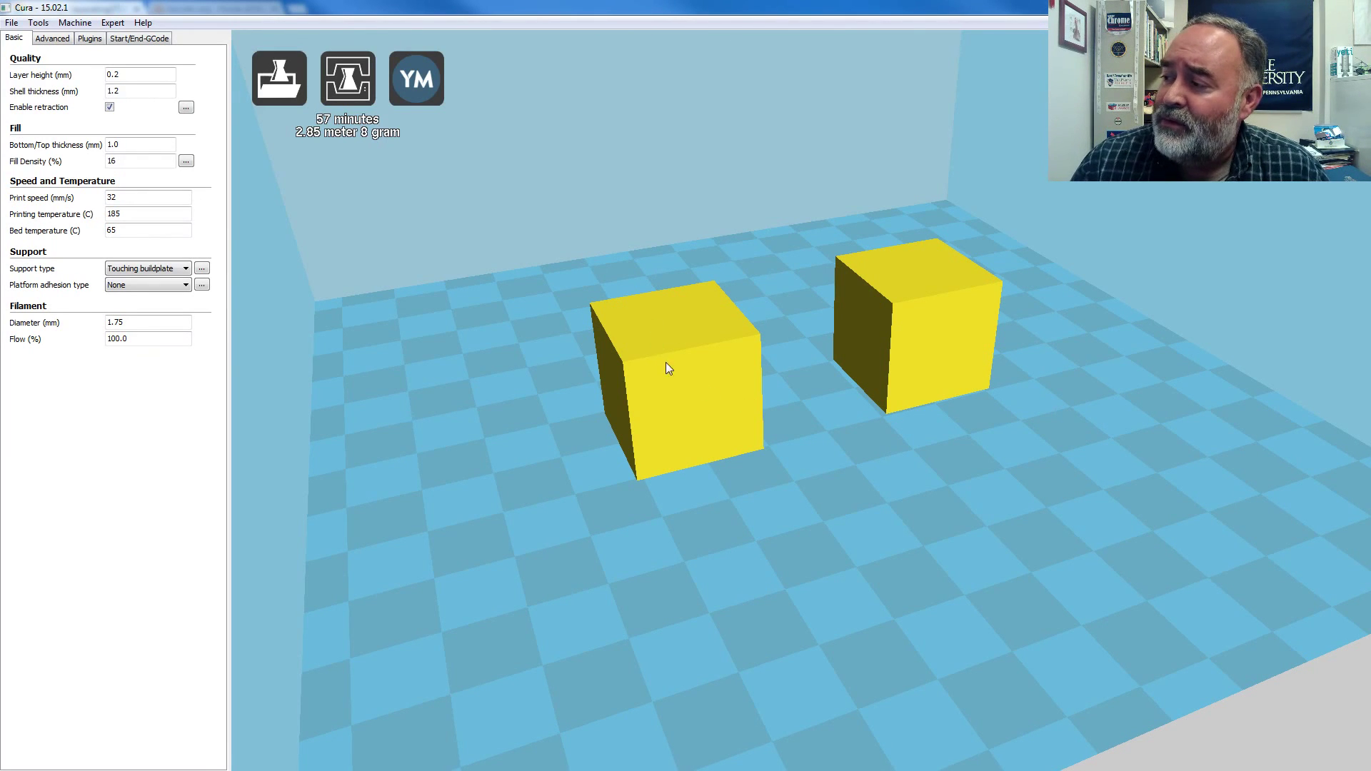
pyautogui.click(684, 366)
pyautogui.scroll(-3, 684, 366)
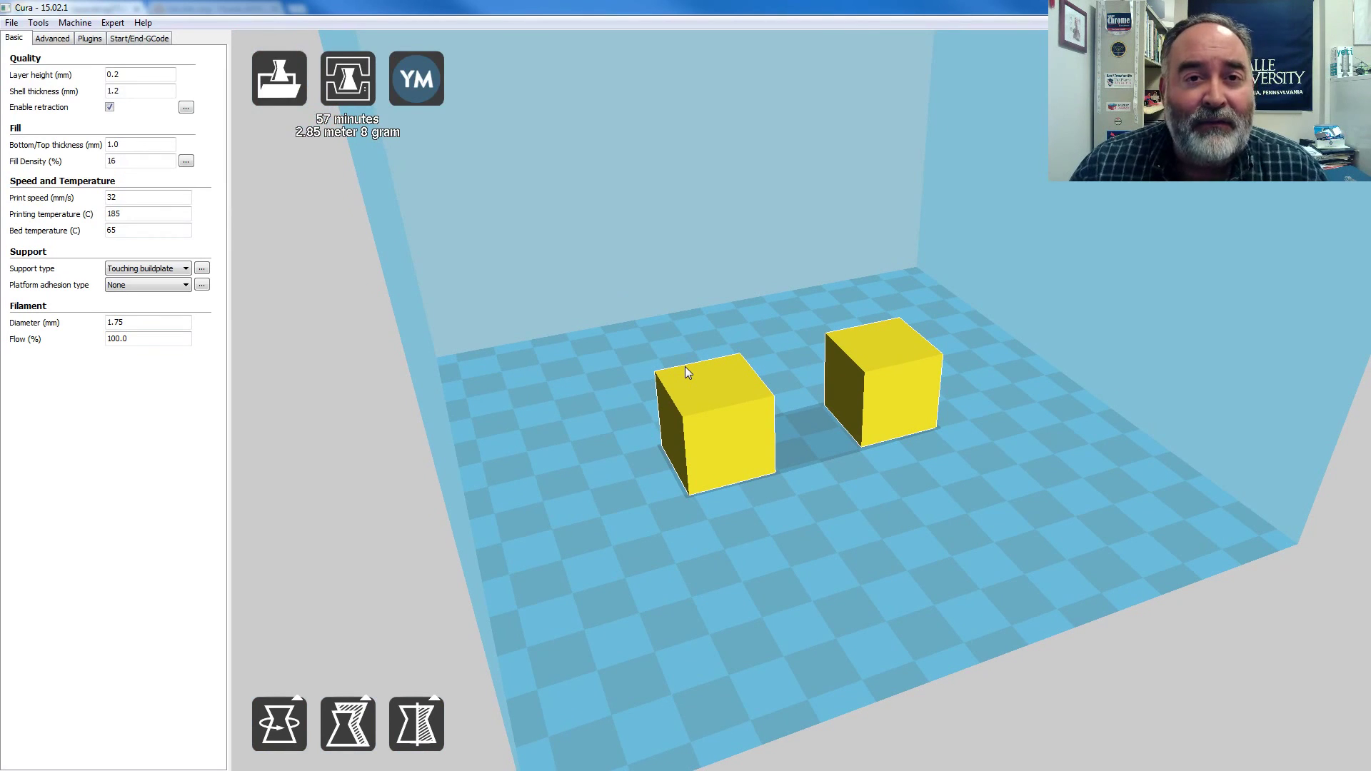
pyautogui.press('Delete')
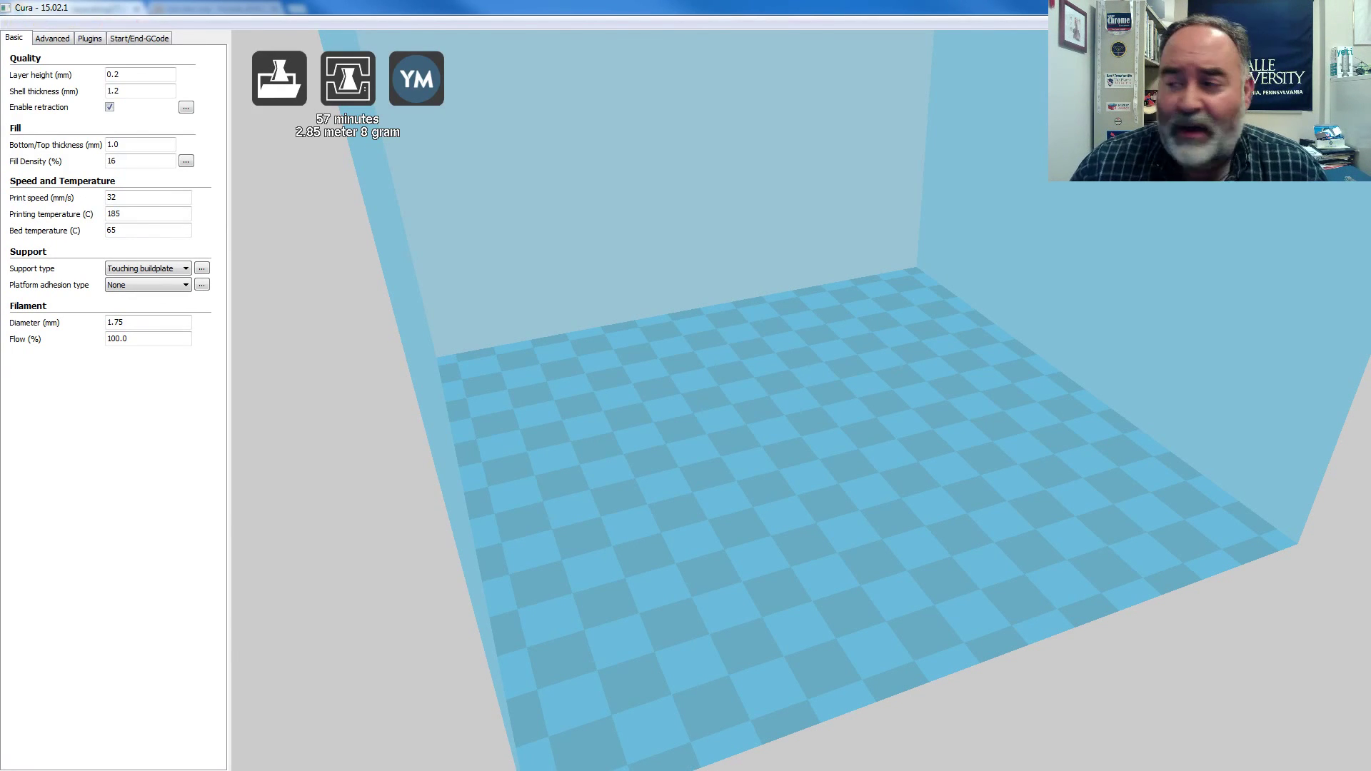
# Step: Return to the browser and switch to the blender.org tab
pyautogui.hotkey('alt', 'Tab')
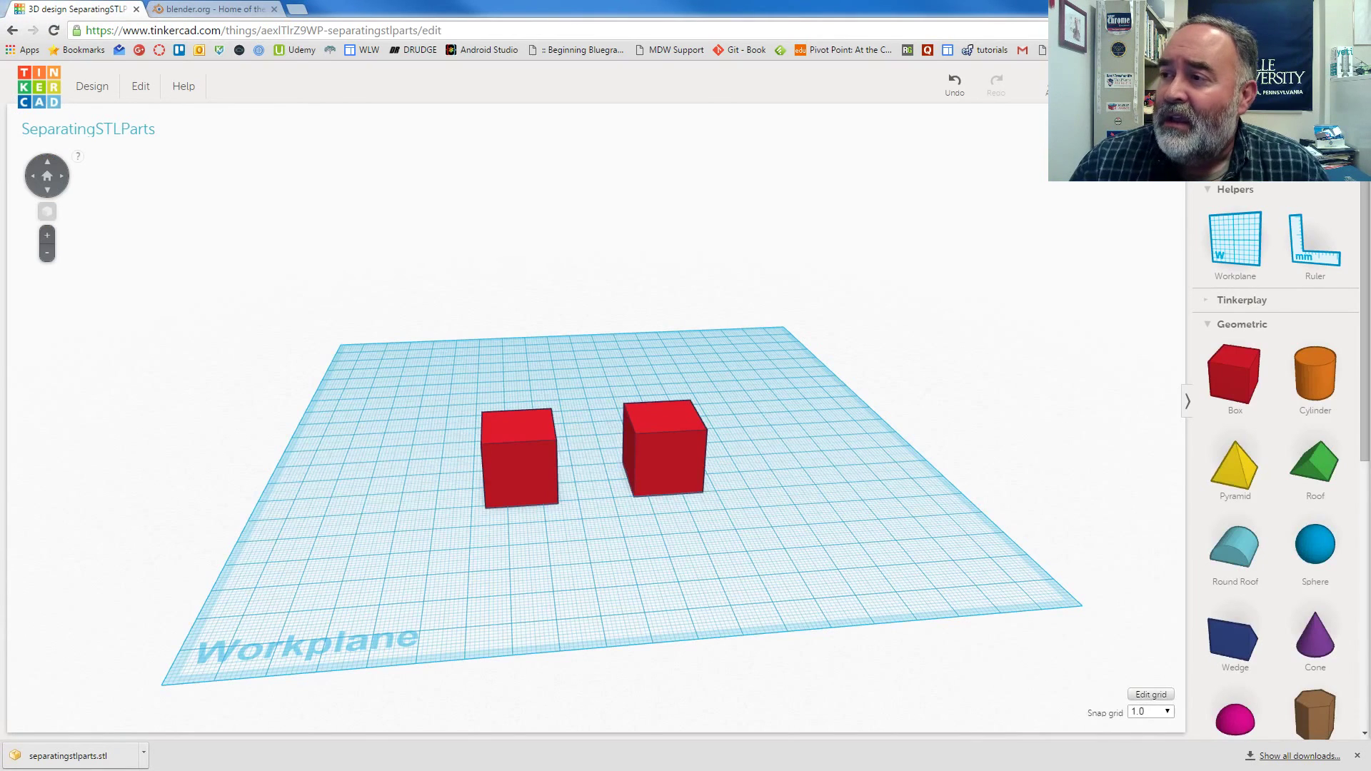
pyautogui.click(217, 11)
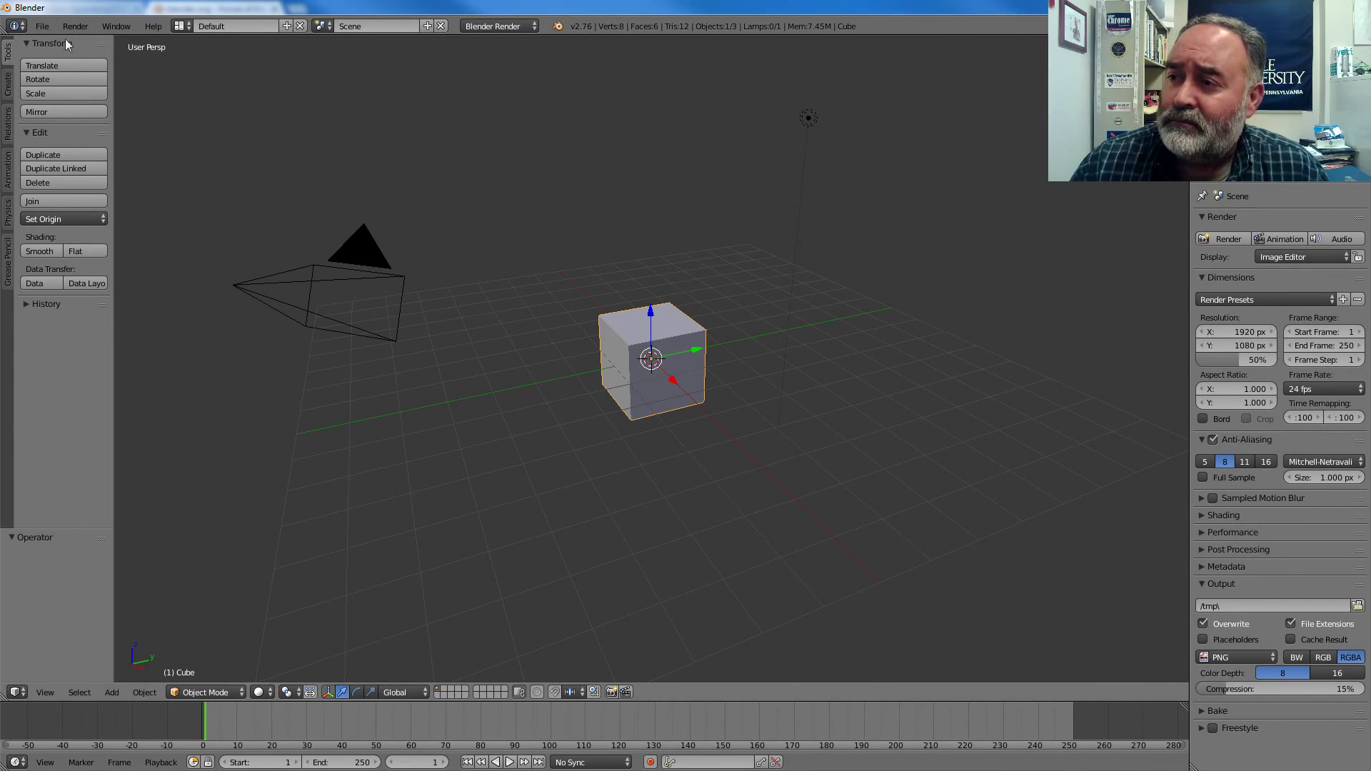
# Step: Import separatingstlparts.stl from the user's Downloads folder using File > Import > Stl (.stl)
pyautogui.click(45, 27)
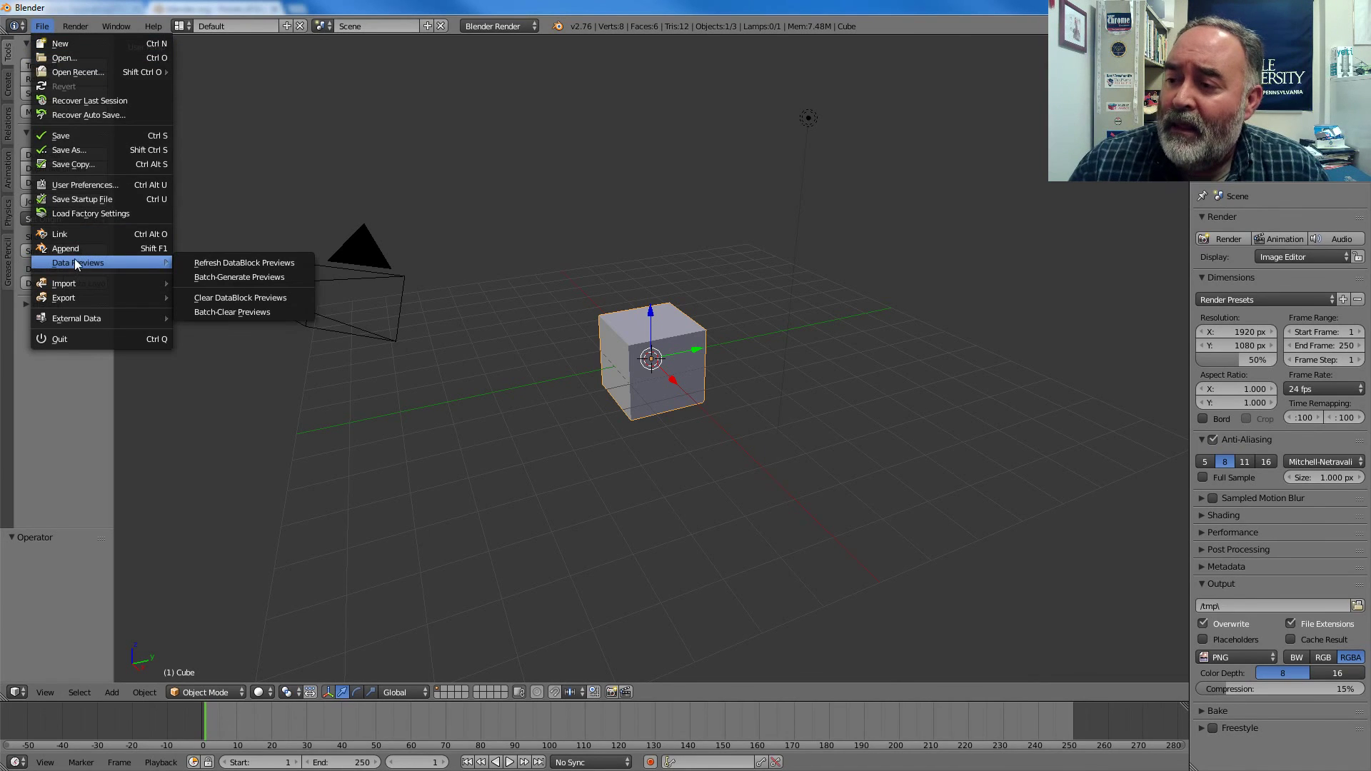
pyautogui.moveTo(69, 287)
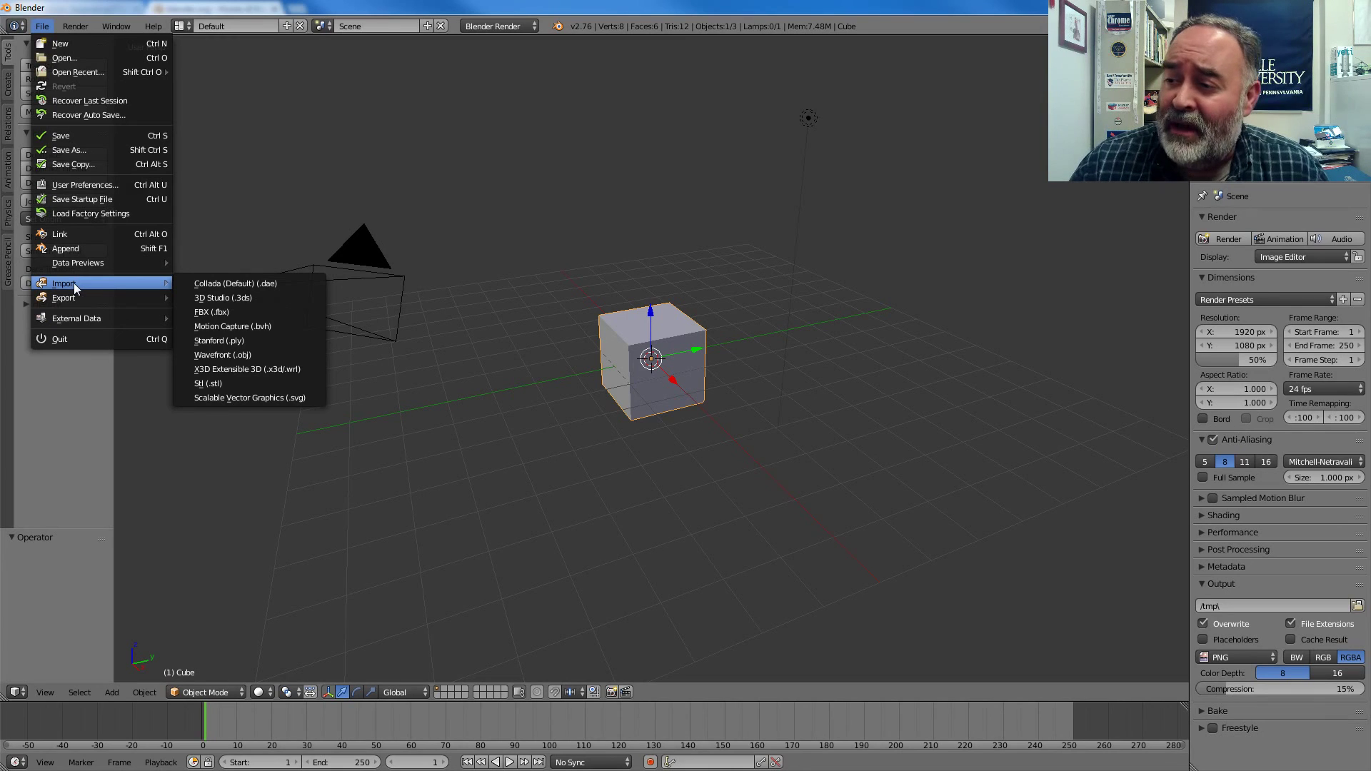
pyautogui.click(213, 385)
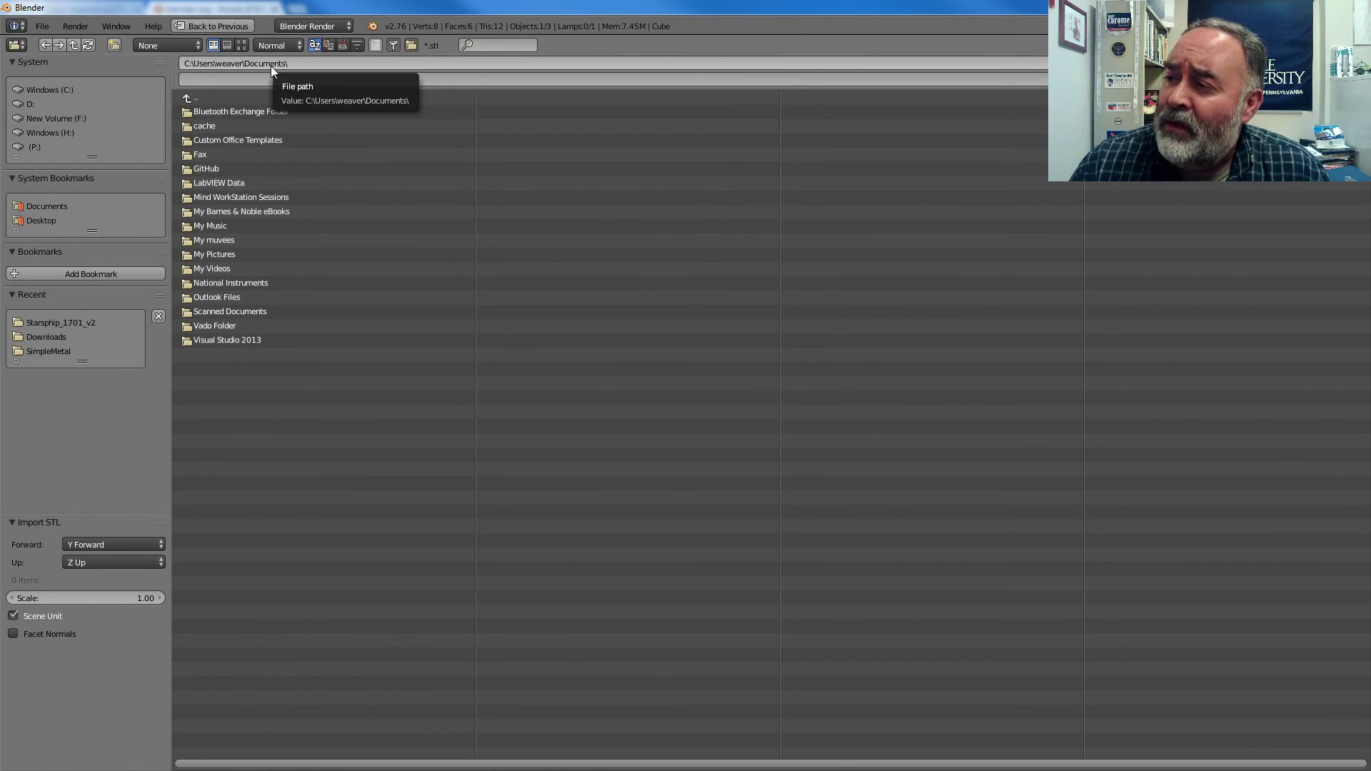
pyautogui.click(199, 97)
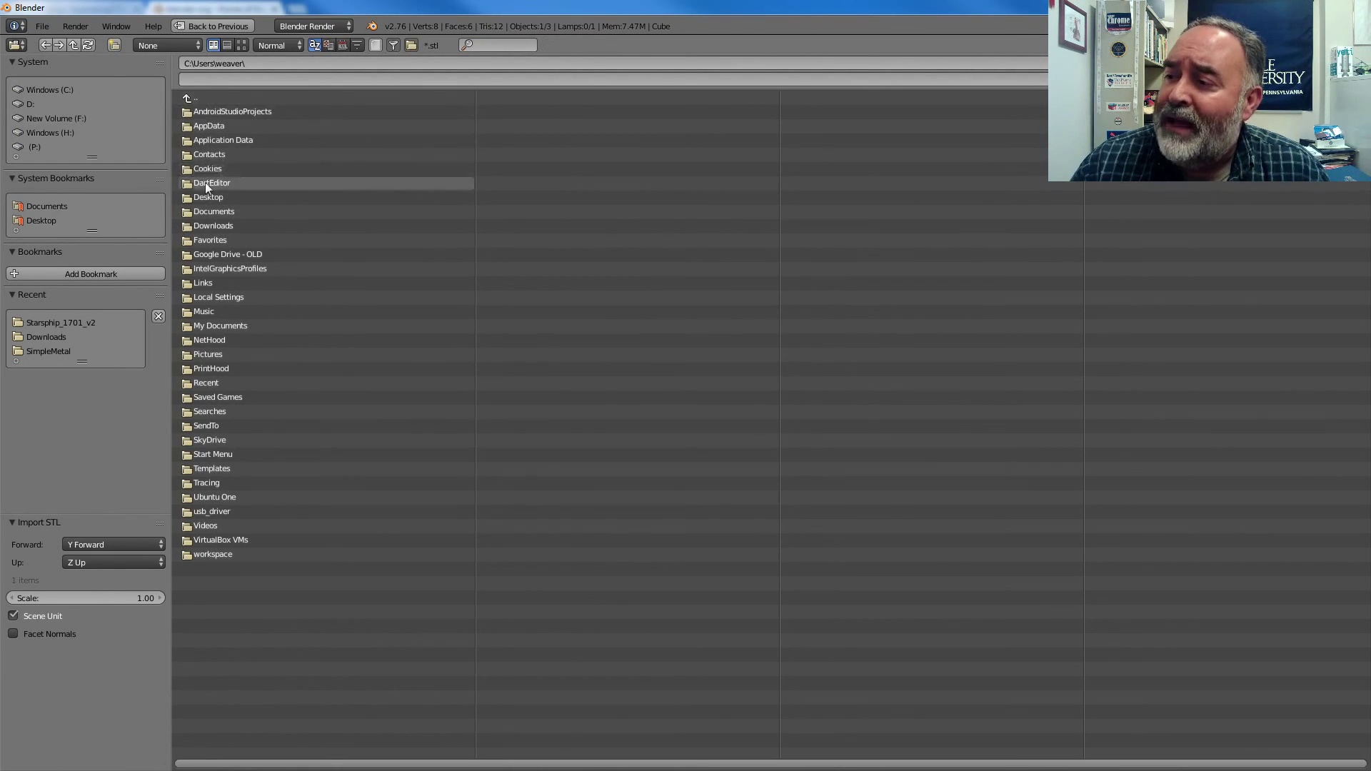
pyautogui.click(207, 225)
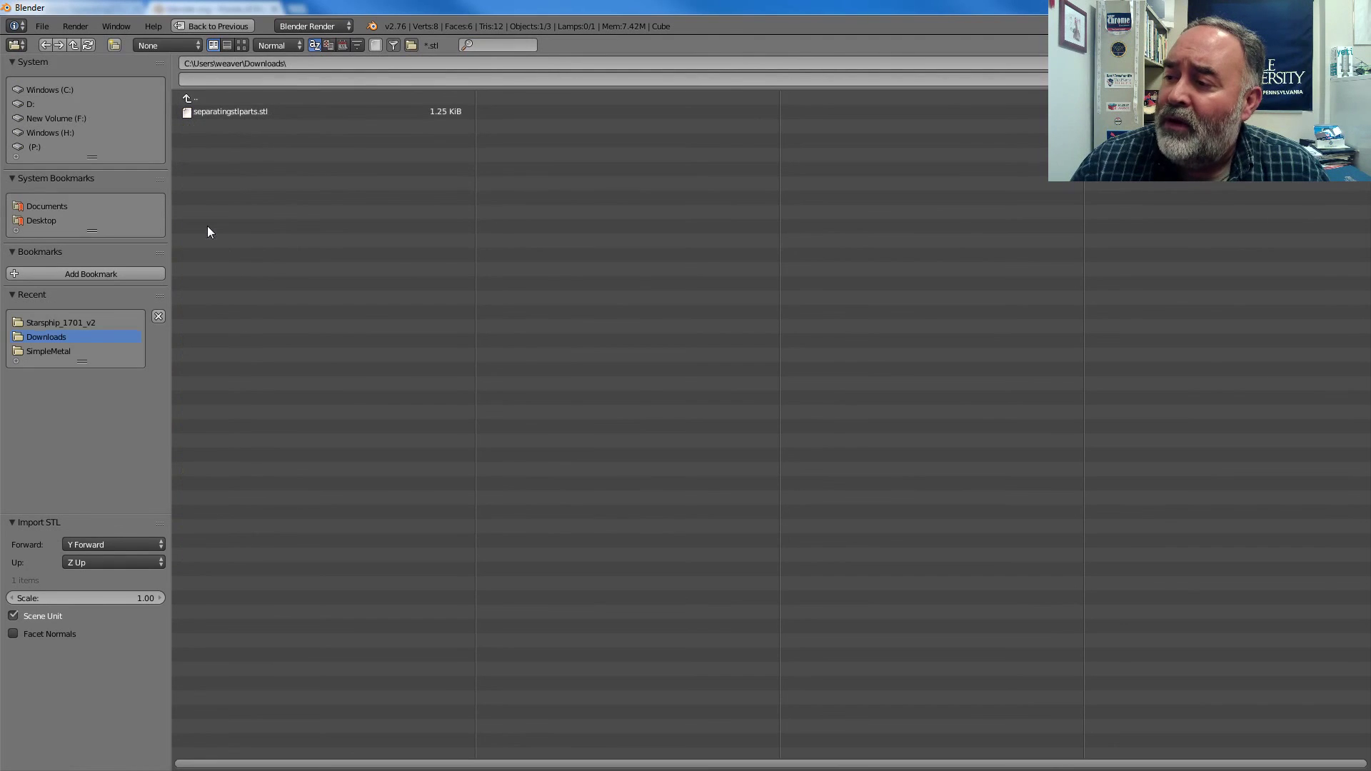
pyautogui.click(216, 114)
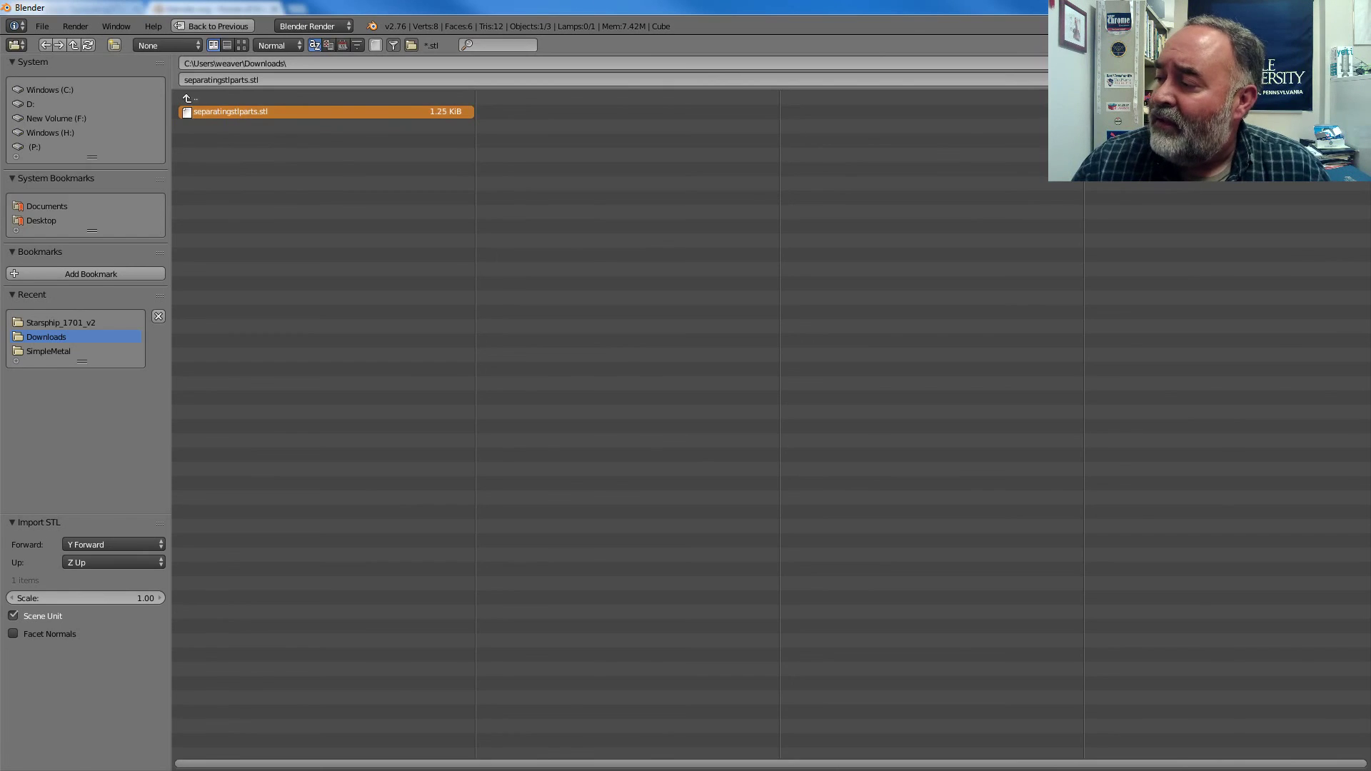
pyautogui.press('Return')
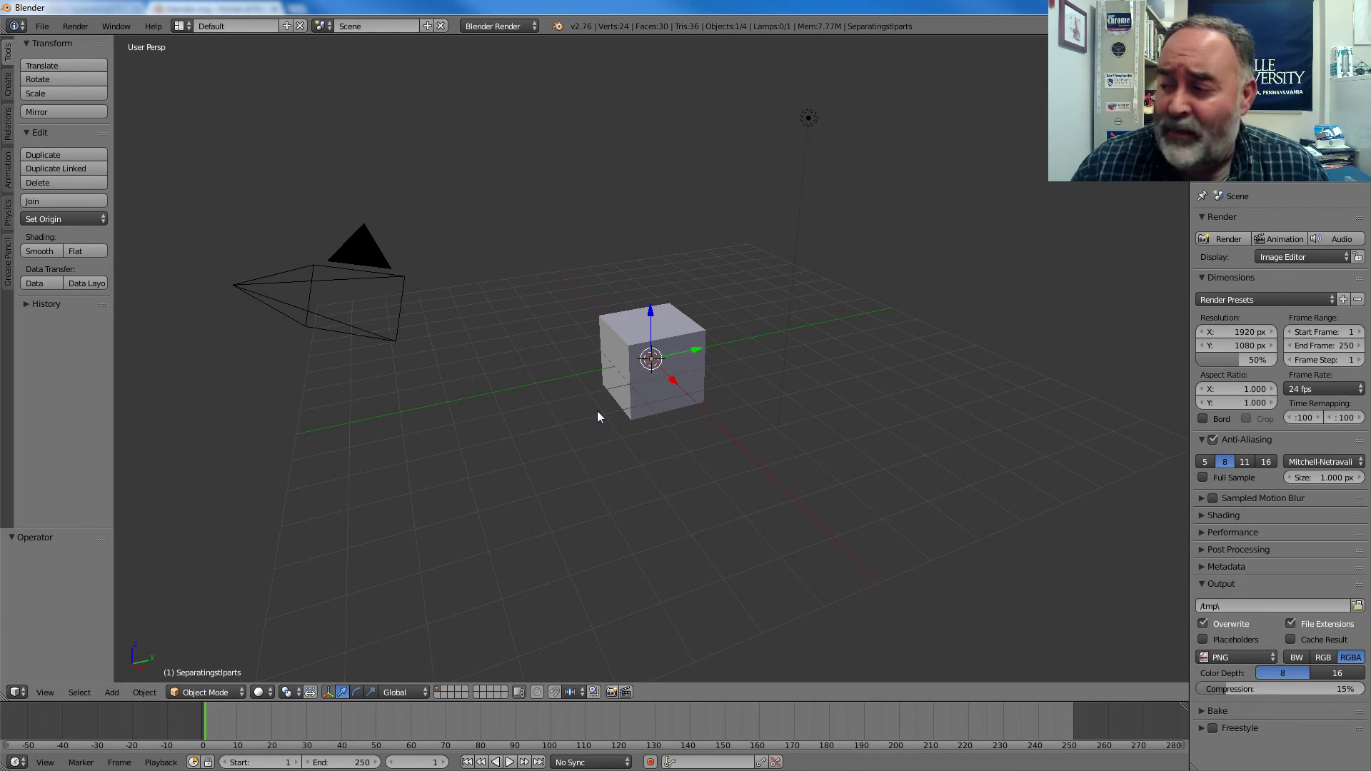
# Step: Zoom and orbit to see both imported cubes side by side, then widen the outliner and properties area
pyautogui.scroll(-8, 597, 411)
pyautogui.scroll(-1, 598, 420)
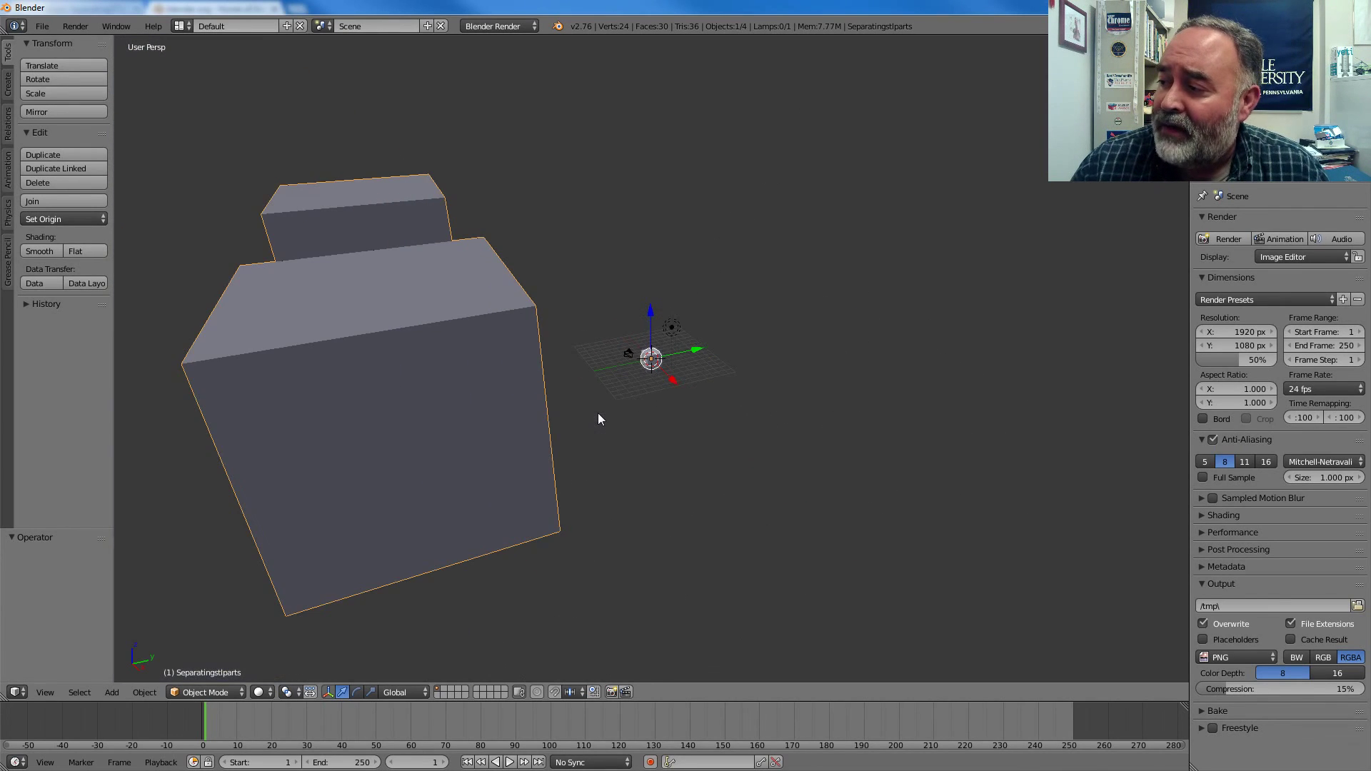
pyautogui.scroll(-3, 651, 427)
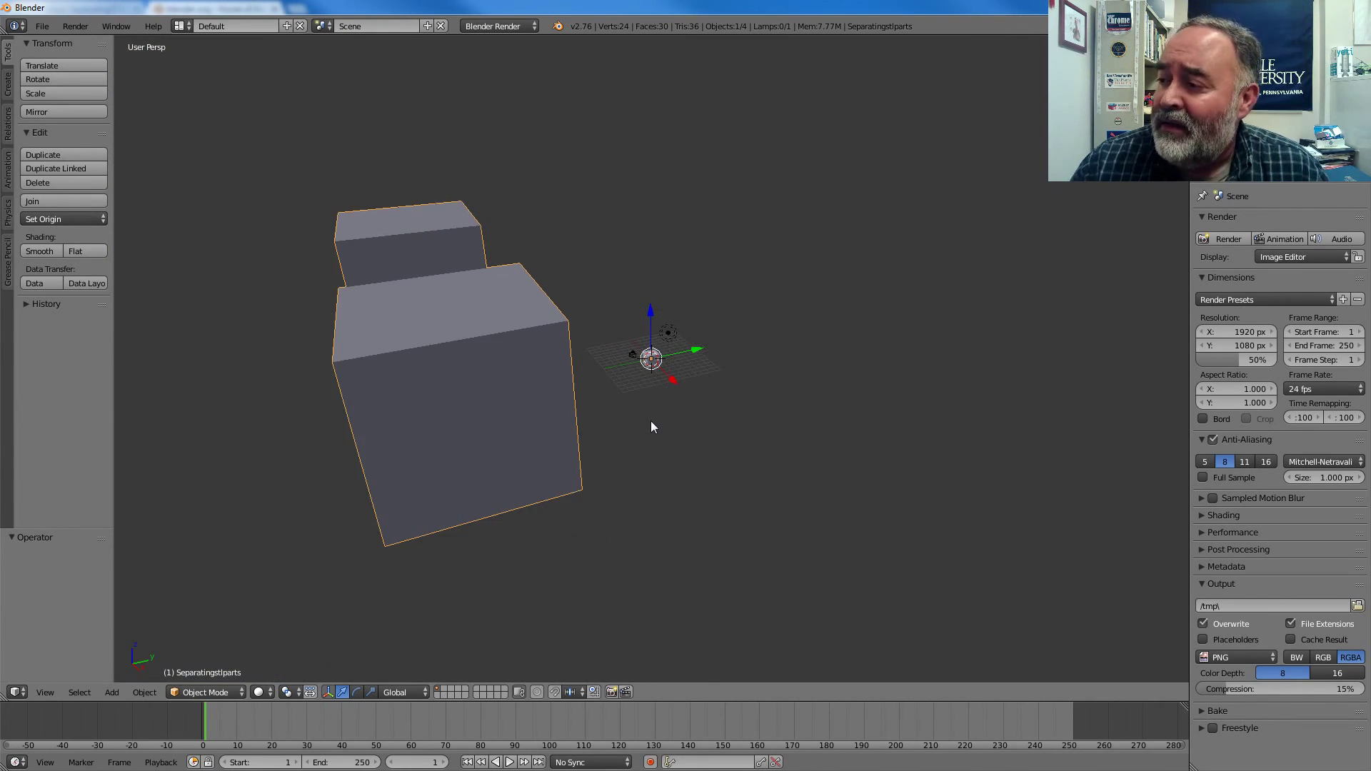
pyautogui.scroll(1, 651, 427)
pyautogui.scroll(-1, 652, 427)
pyautogui.scroll(1, 652, 426)
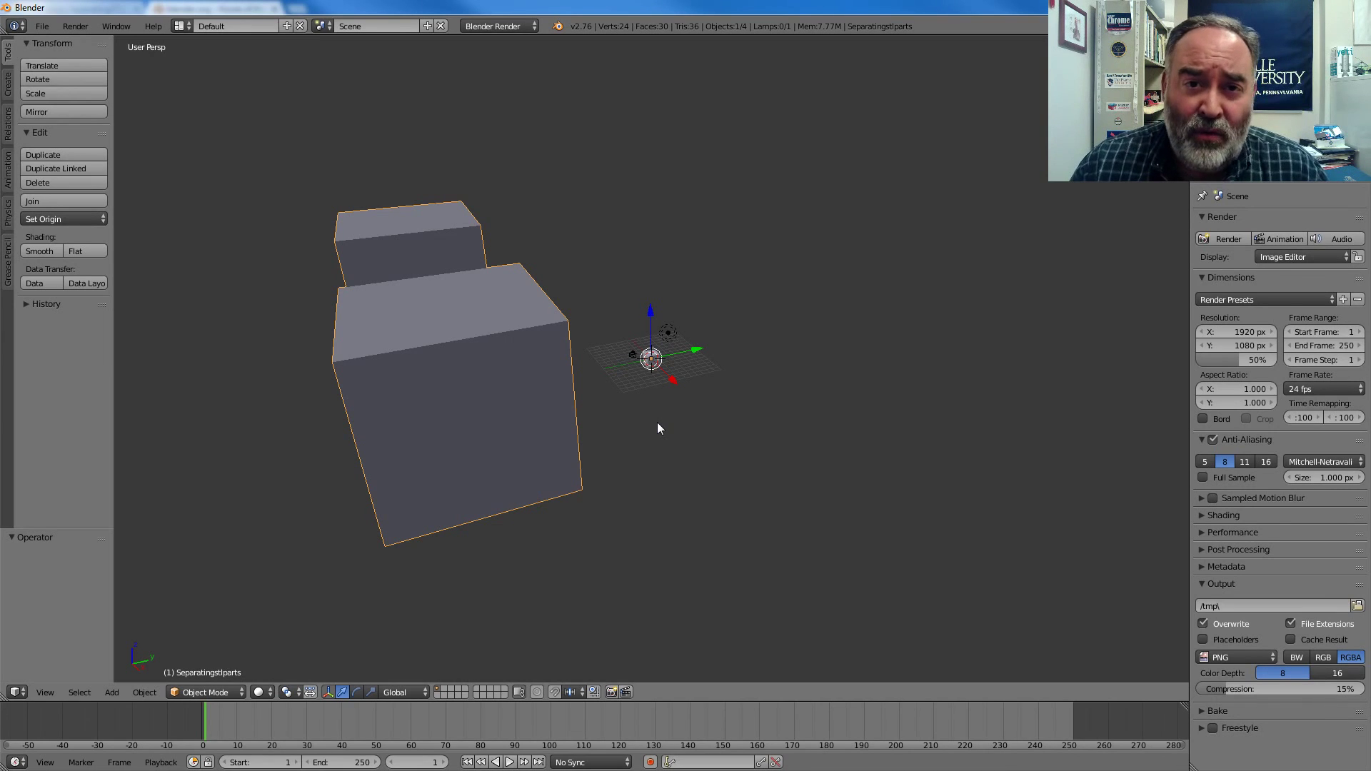
pyautogui.moveTo(641, 460); pyautogui.dragTo(777, 452, button='middle')
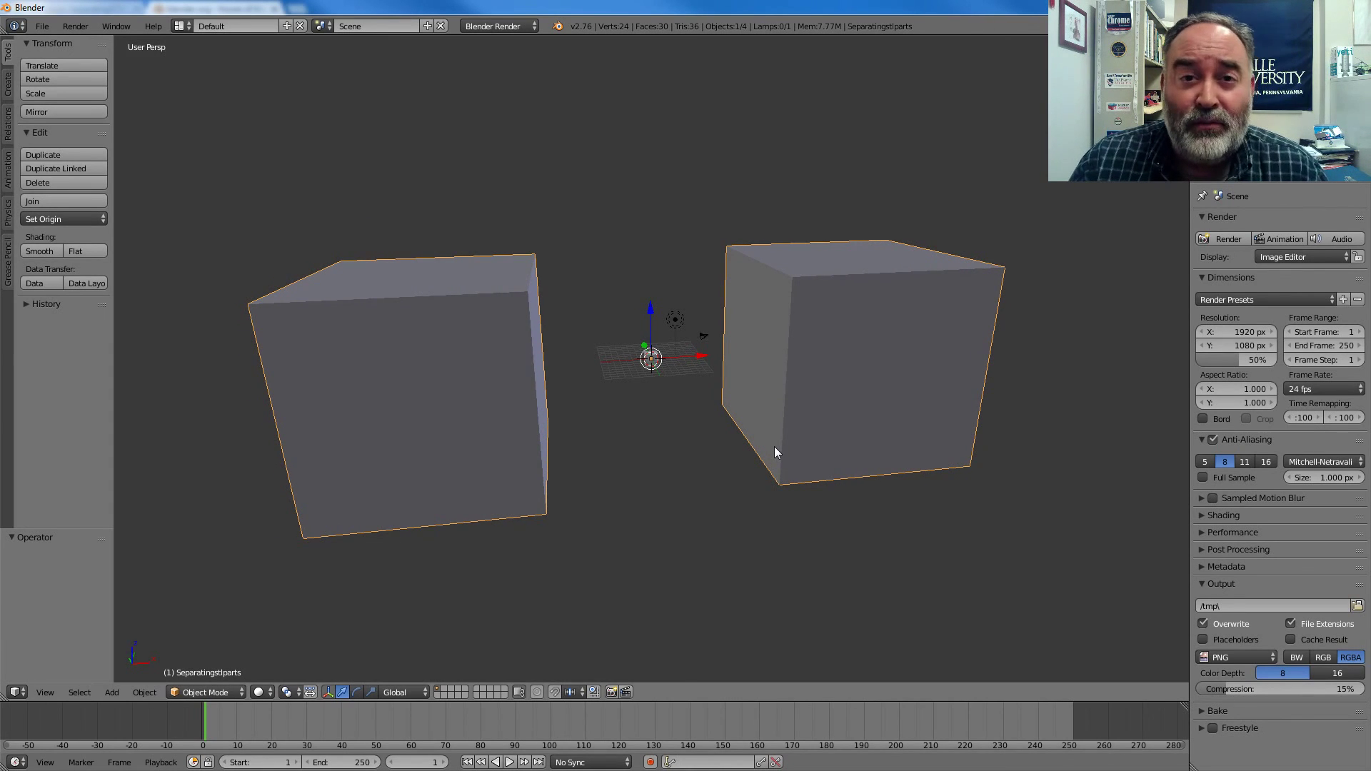
pyautogui.moveTo(775, 448); pyautogui.dragTo(772, 451, button='middle')
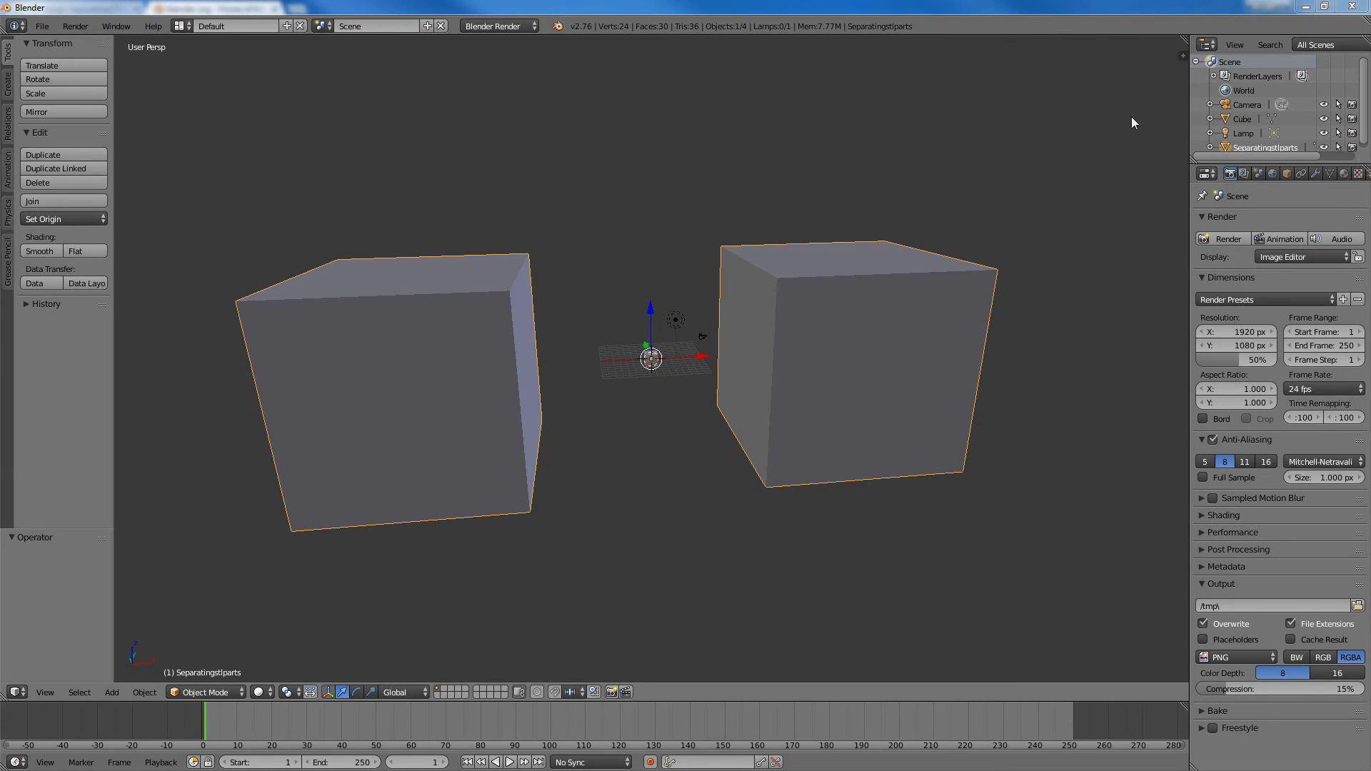
pyautogui.scroll(-1, 1364, 117)
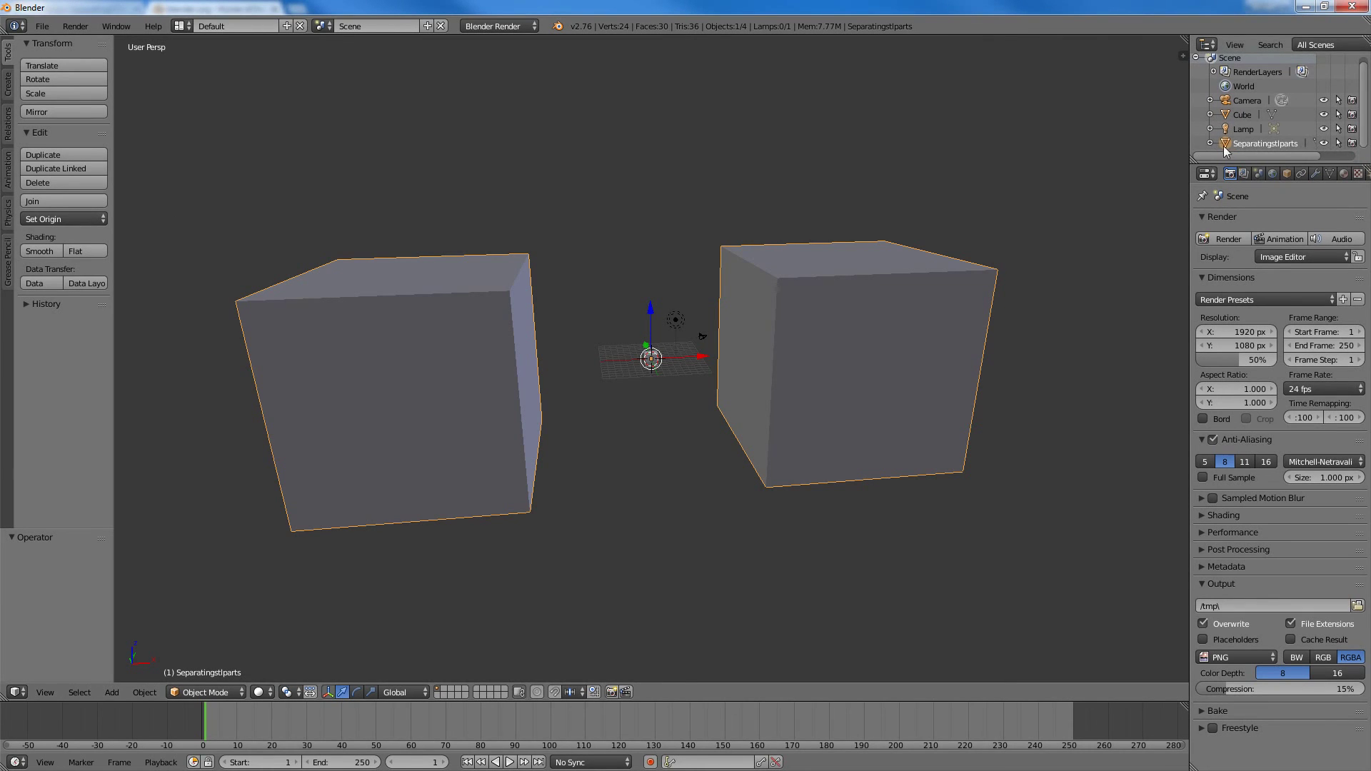
pyautogui.moveTo(1189, 126); pyautogui.dragTo(1120, 129)
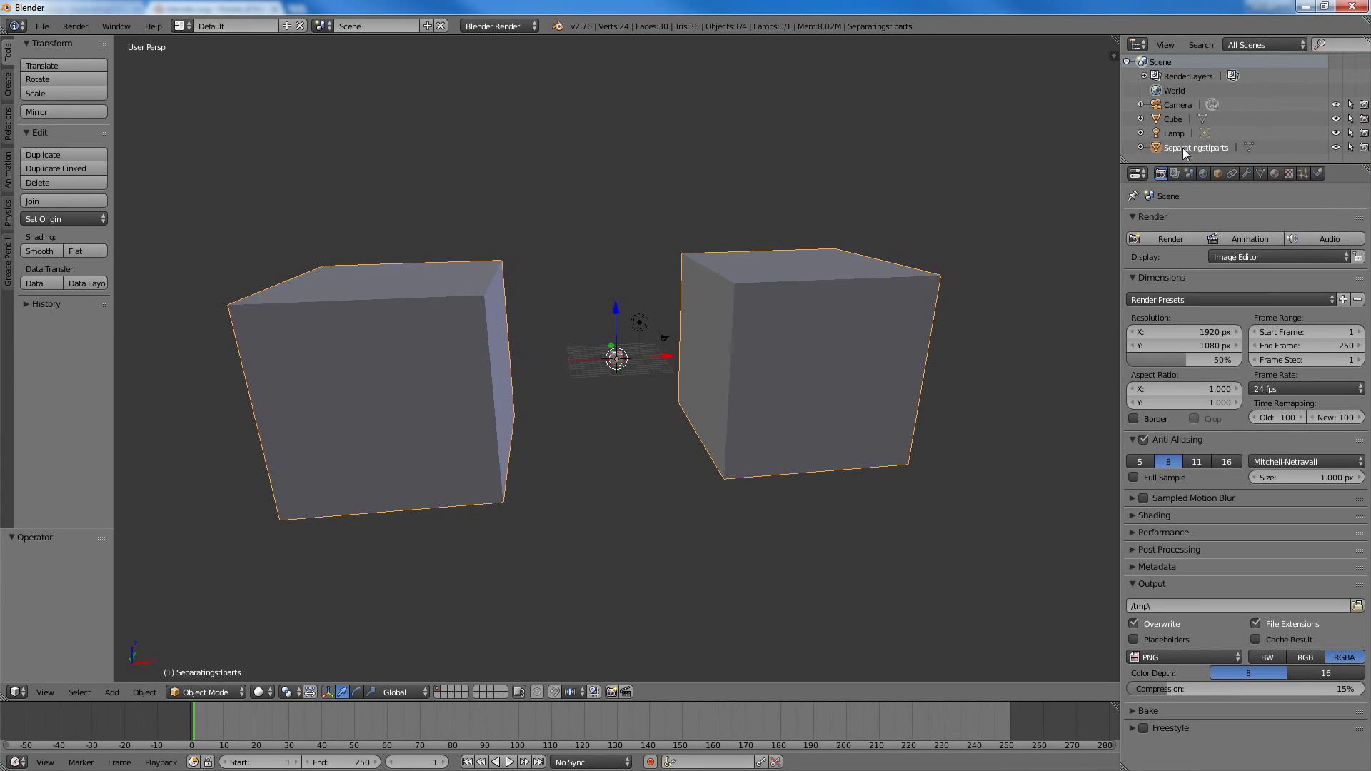
pyautogui.click(1249, 148)
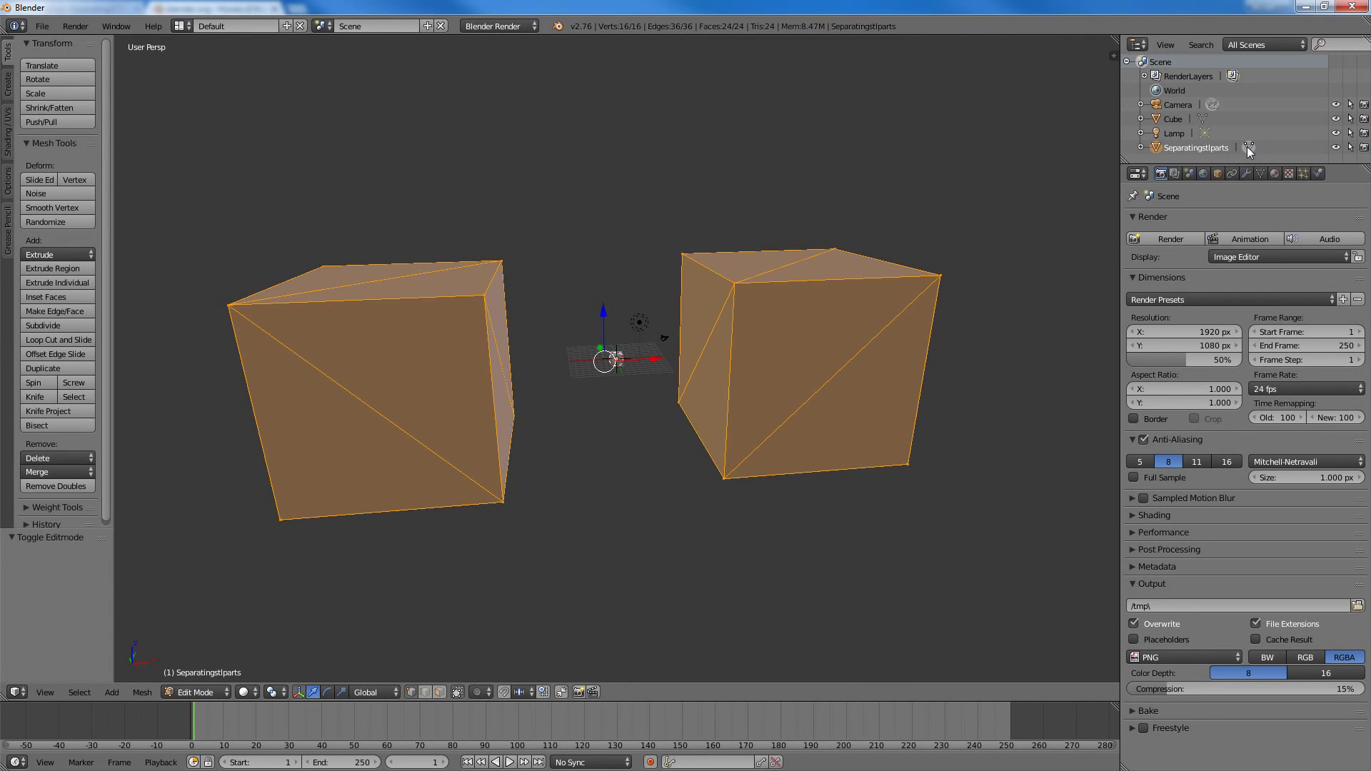
pyautogui.click(1248, 147)
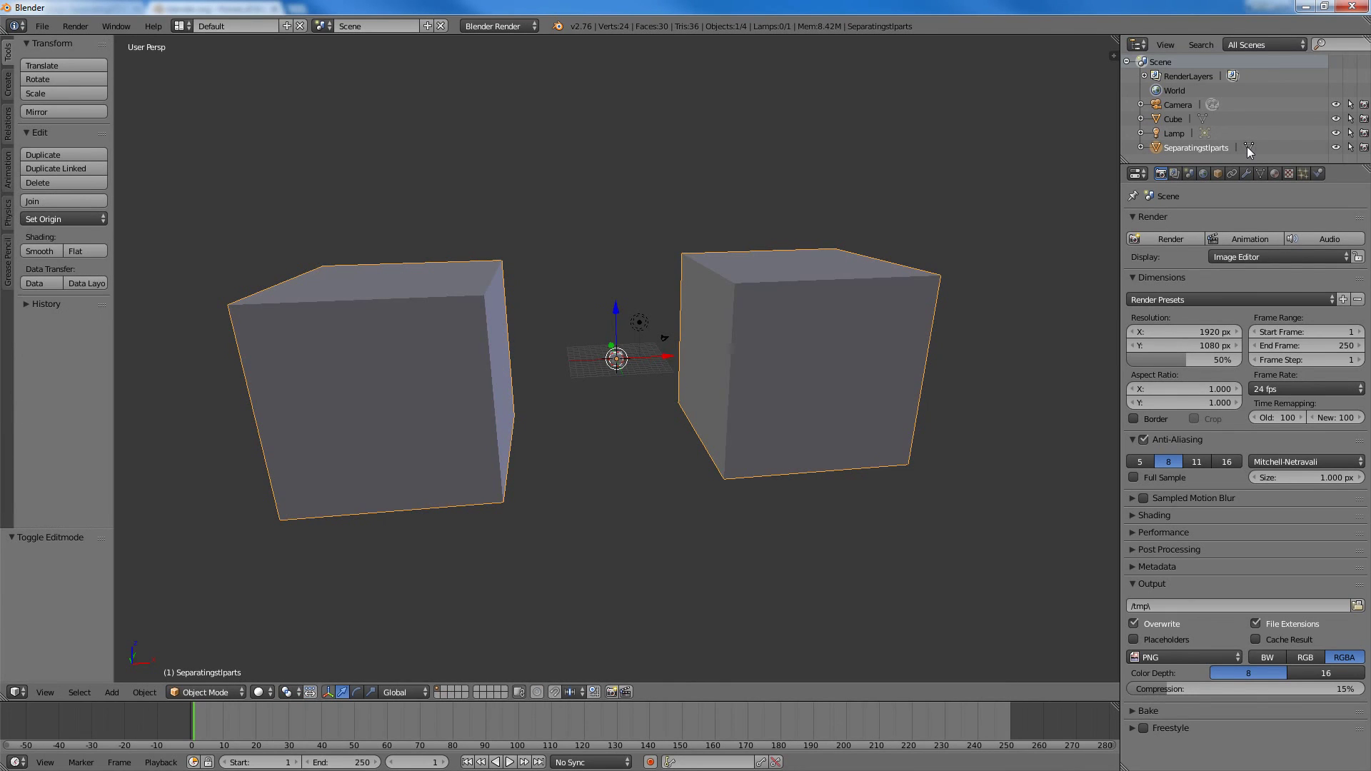
pyautogui.click(1248, 148)
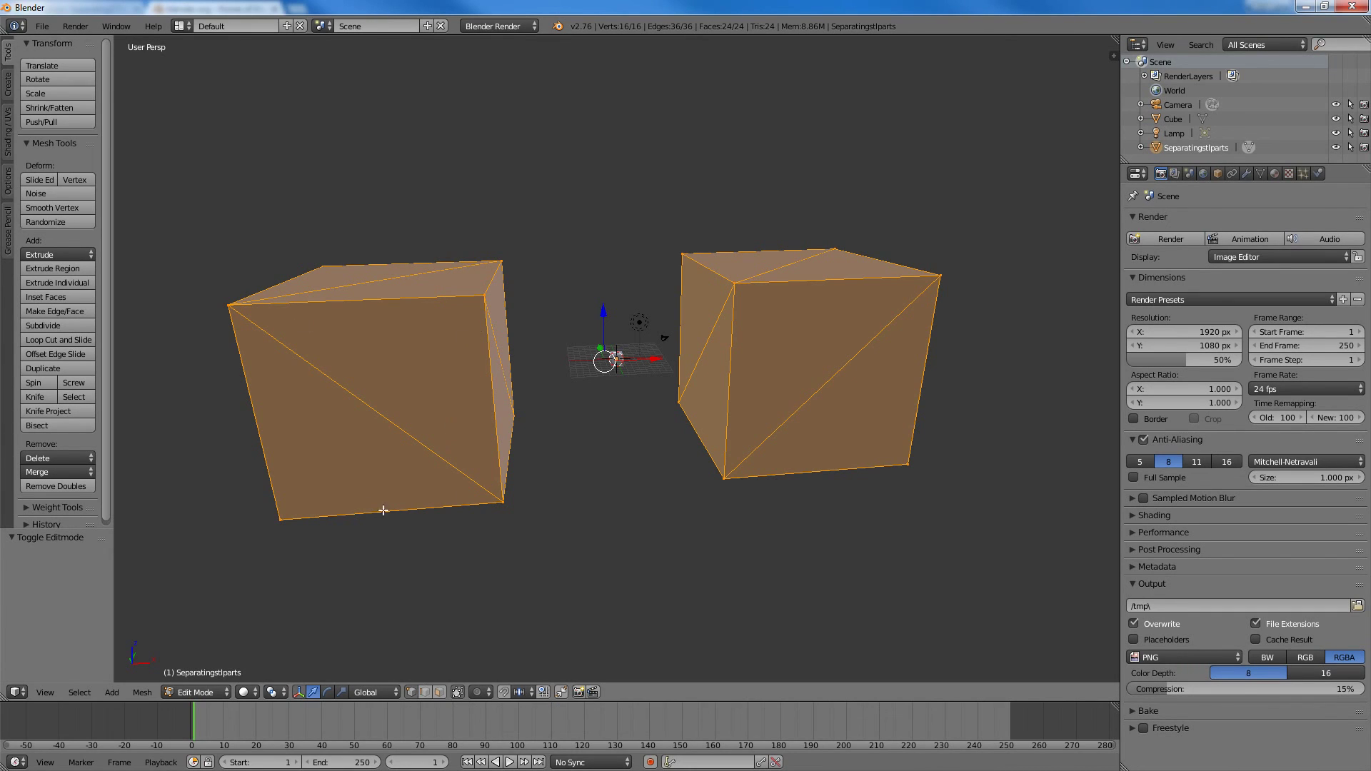
# Step: Switch to Face select mode, toggling Limit selection to visible off and back on while orbiting the cubes
pyautogui.click(439, 692)
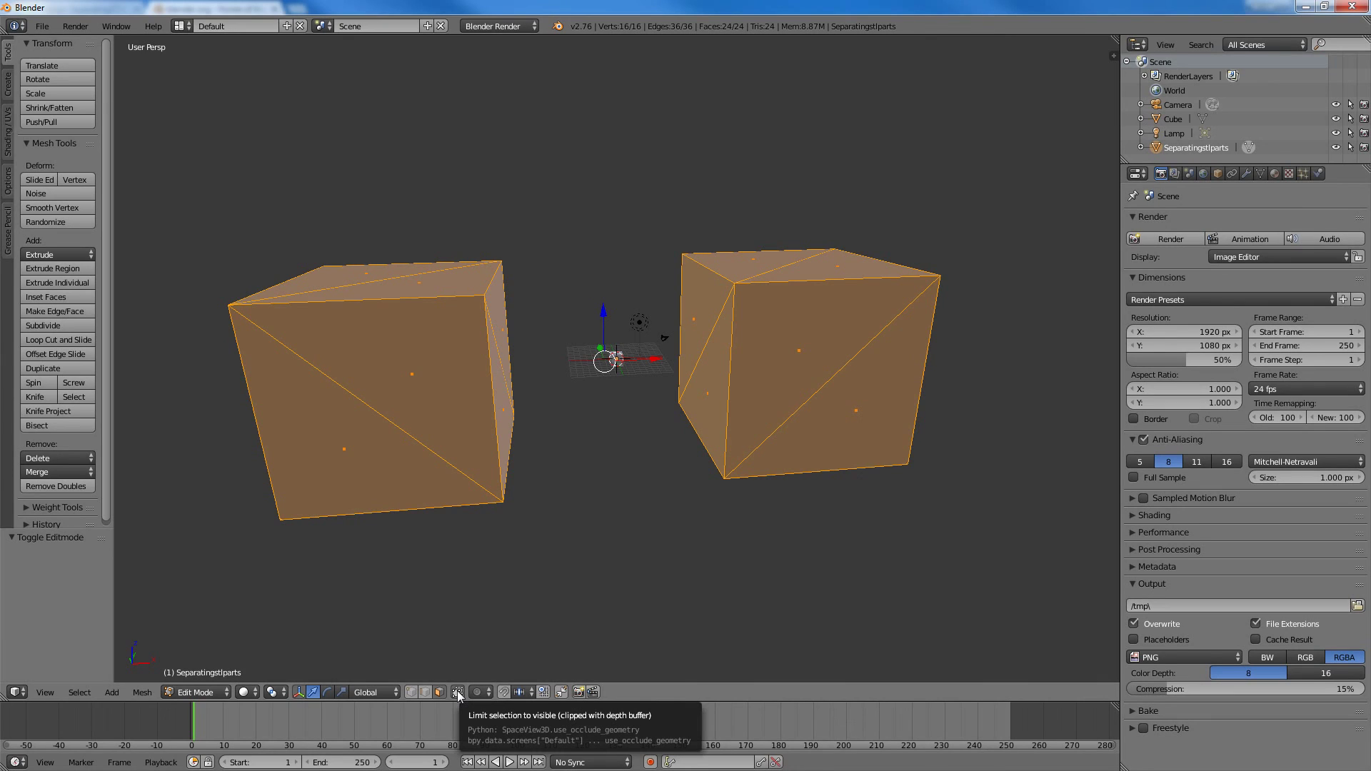
pyautogui.click(458, 692)
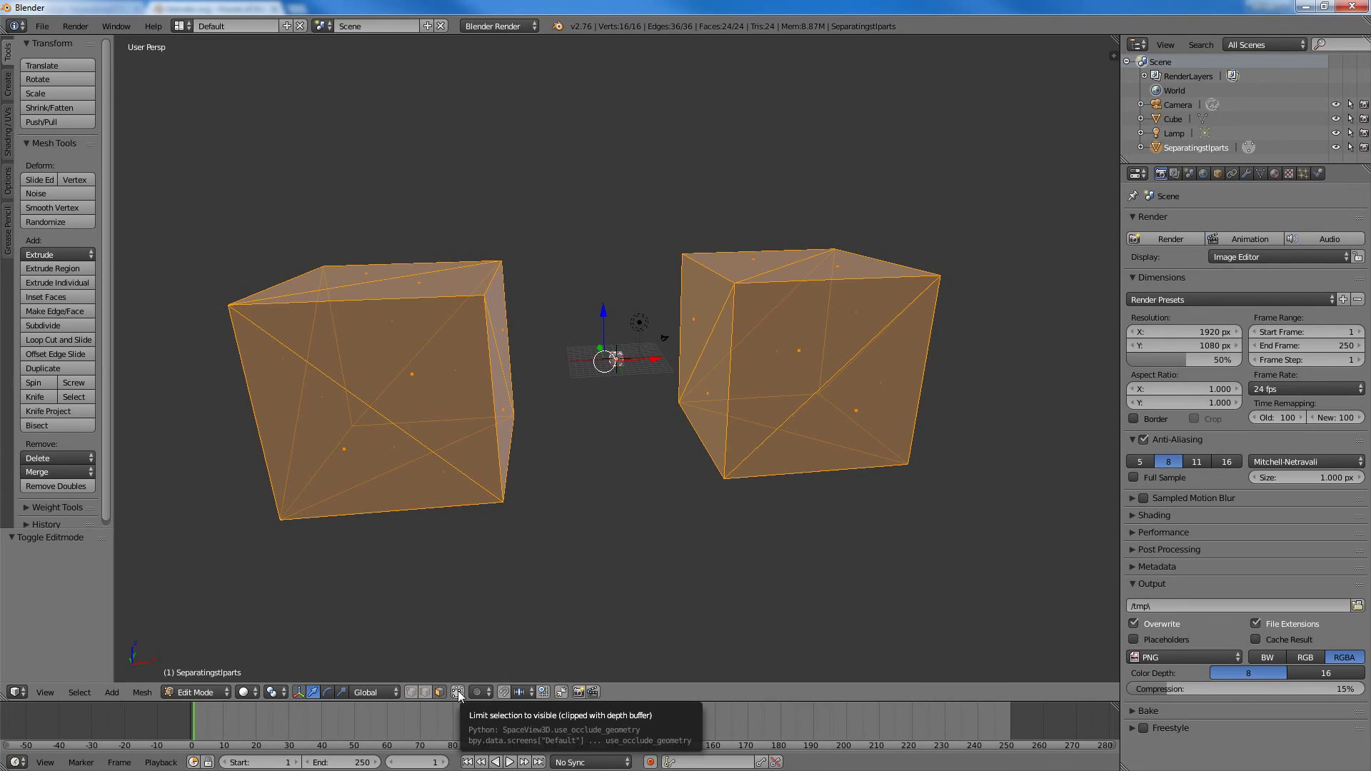
pyautogui.click(458, 692)
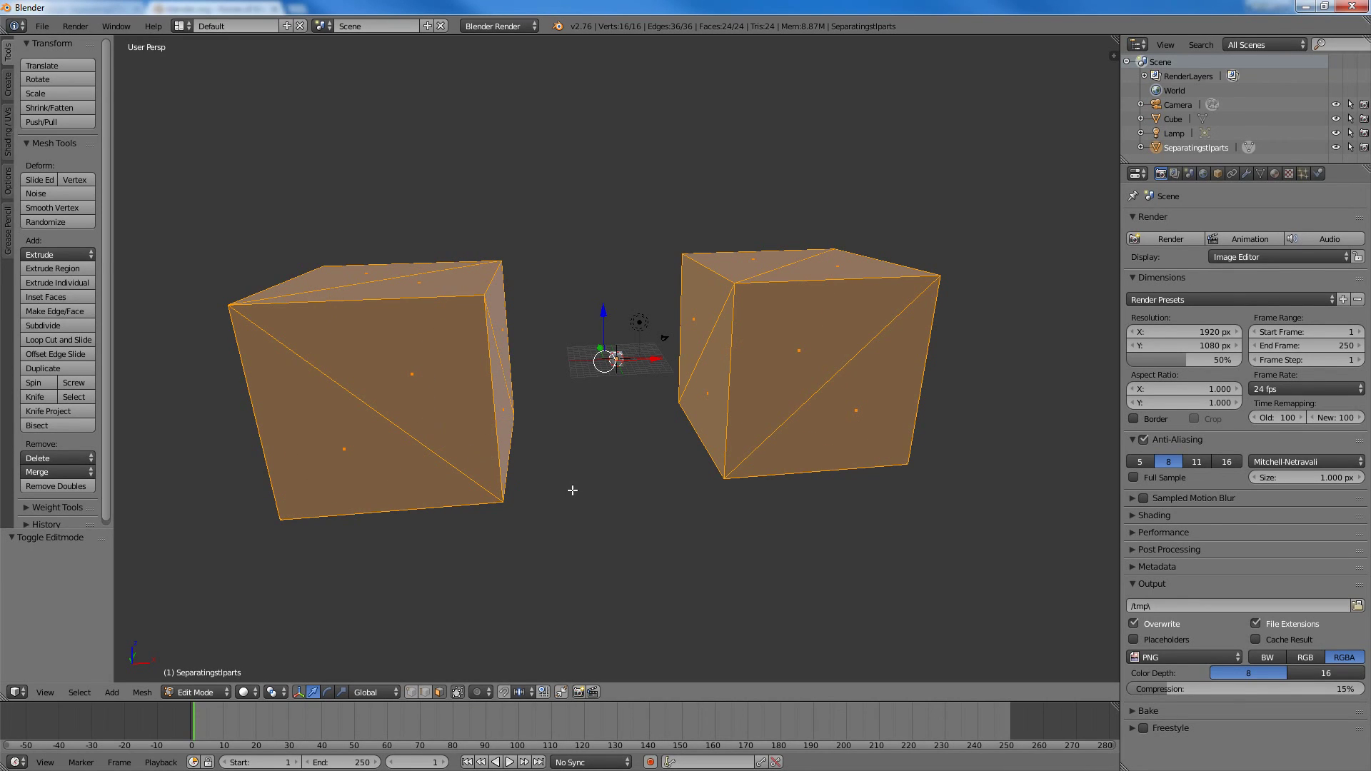
pyautogui.moveTo(572, 484)
pyautogui.mouseDown(button='middle')
pyautogui.moveTo(629, 484)
pyautogui.moveTo(657, 468)
pyautogui.moveTo(658, 448)
pyautogui.moveTo(624, 429)
pyautogui.moveTo(579, 438)
pyautogui.moveTo(569, 459)
pyautogui.moveTo(594, 468)
pyautogui.moveTo(591, 493)
pyautogui.mouseUp(button='middle')
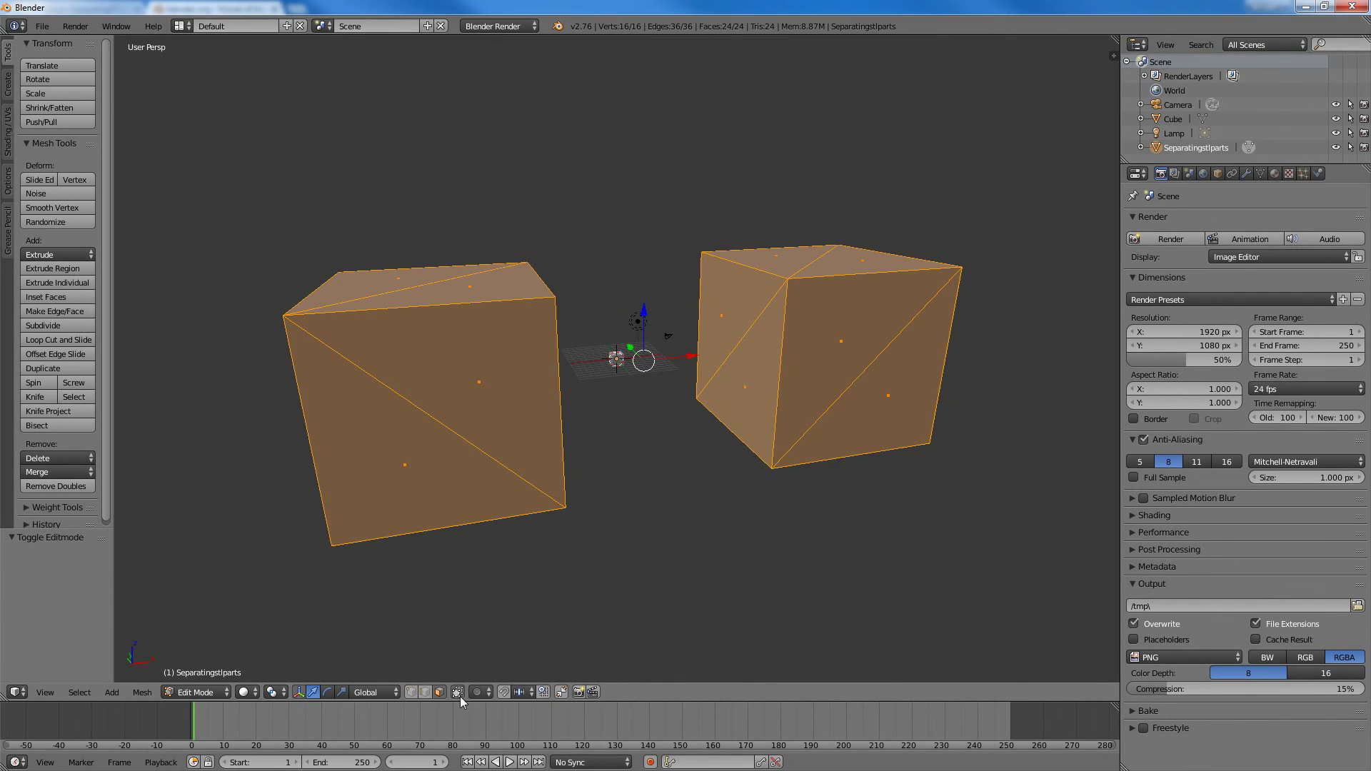
pyautogui.moveTo(538, 554)
pyautogui.mouseDown(button='middle')
pyautogui.moveTo(572, 560)
pyautogui.moveTo(613, 534)
pyautogui.moveTo(575, 512)
pyautogui.moveTo(542, 527)
pyautogui.moveTo(545, 555)
pyautogui.mouseUp(button='middle')
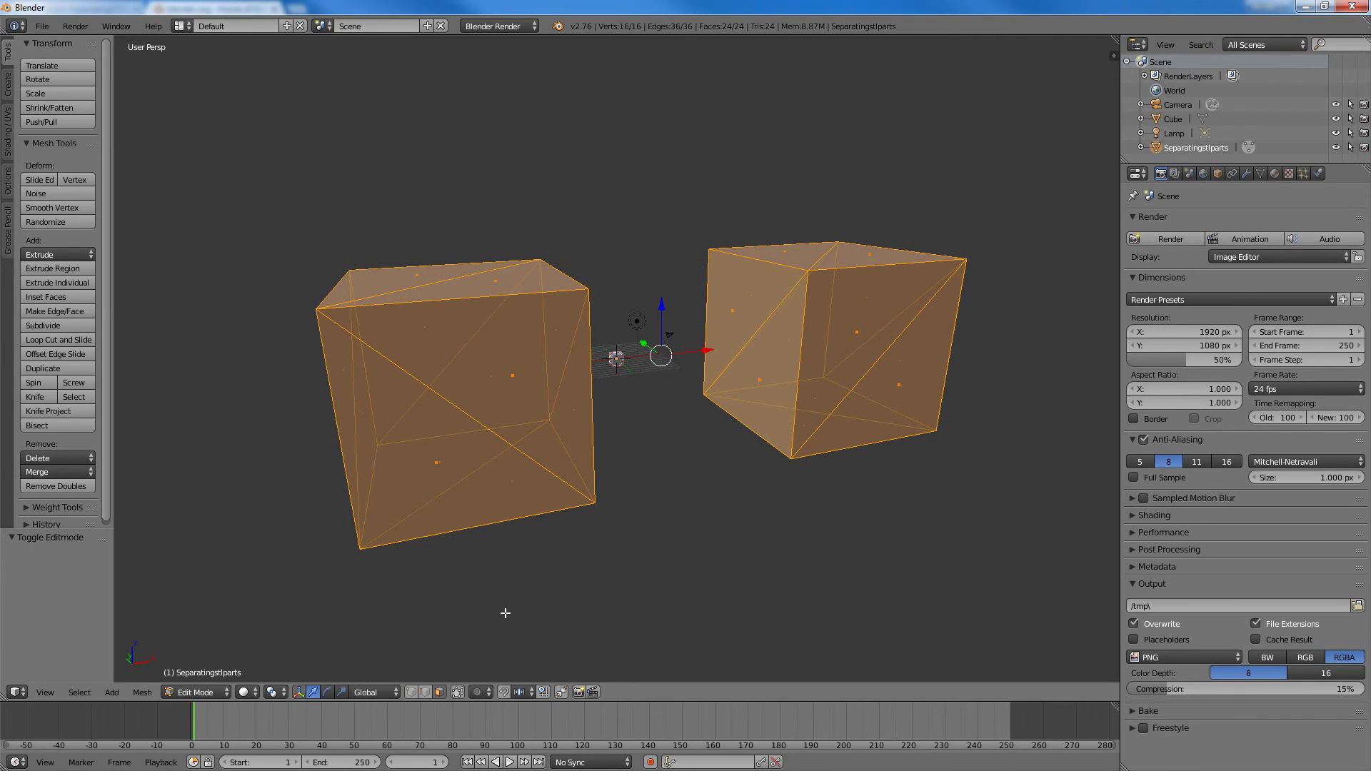
pyautogui.click(457, 692)
pyautogui.moveTo(533, 565); pyautogui.dragTo(547, 572, button='middle')
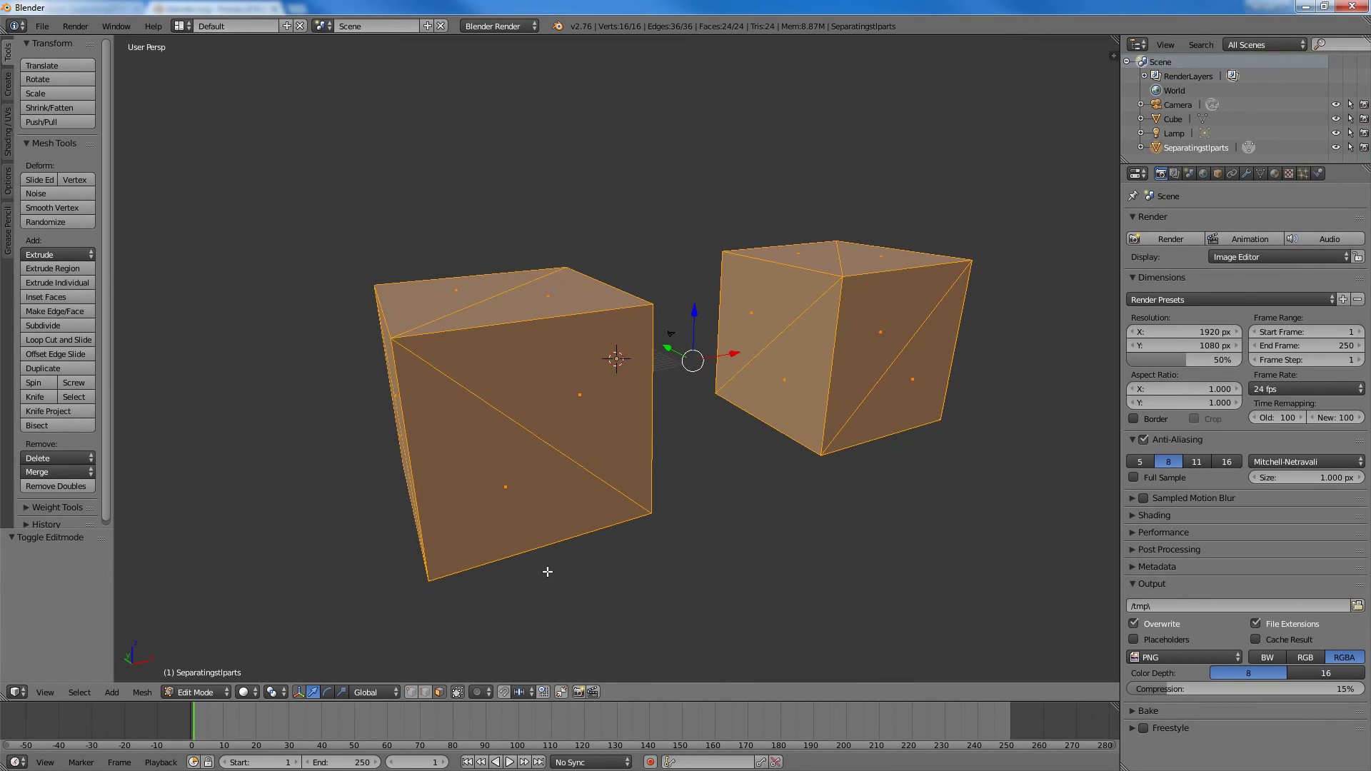
# Step: Select a triangle on the left cube's front face, then open the Select menu
pyautogui.rightClick(505, 489)
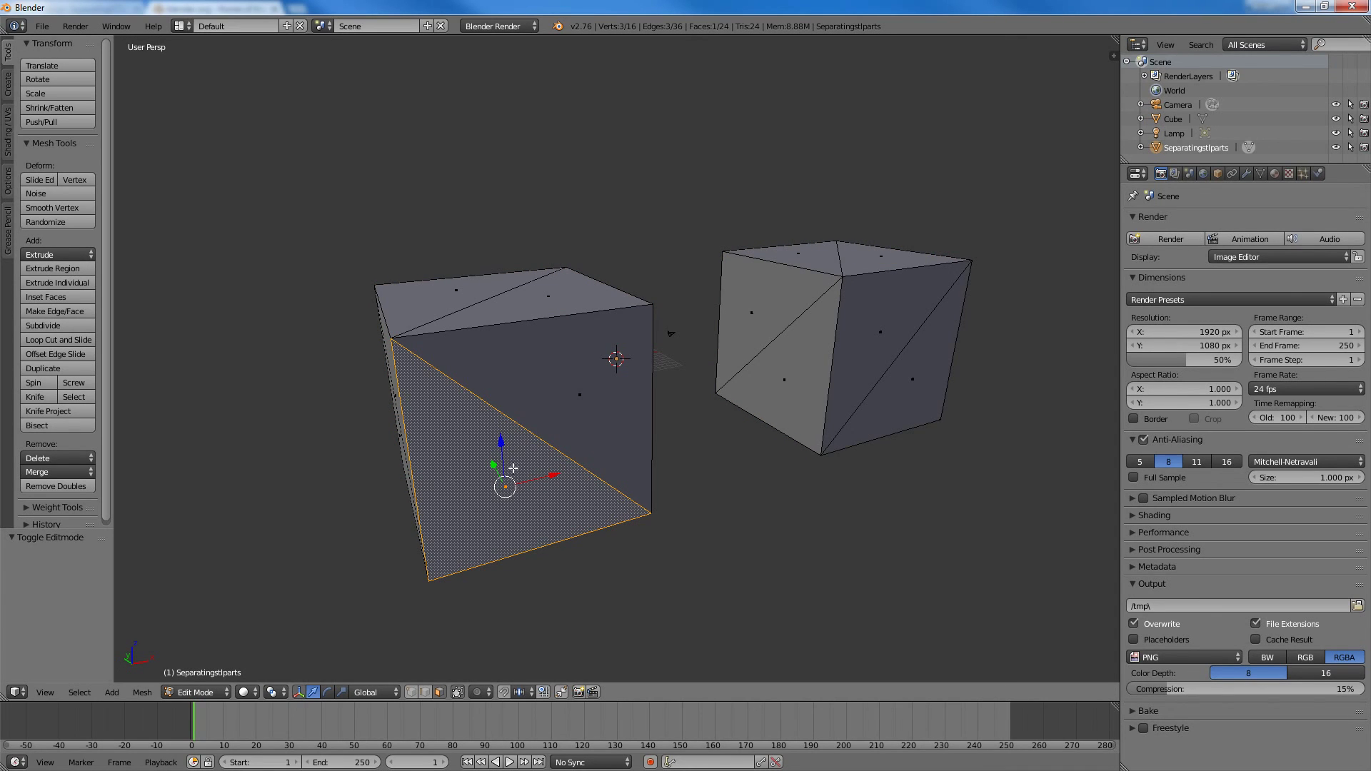
pyautogui.rightClick(583, 393)
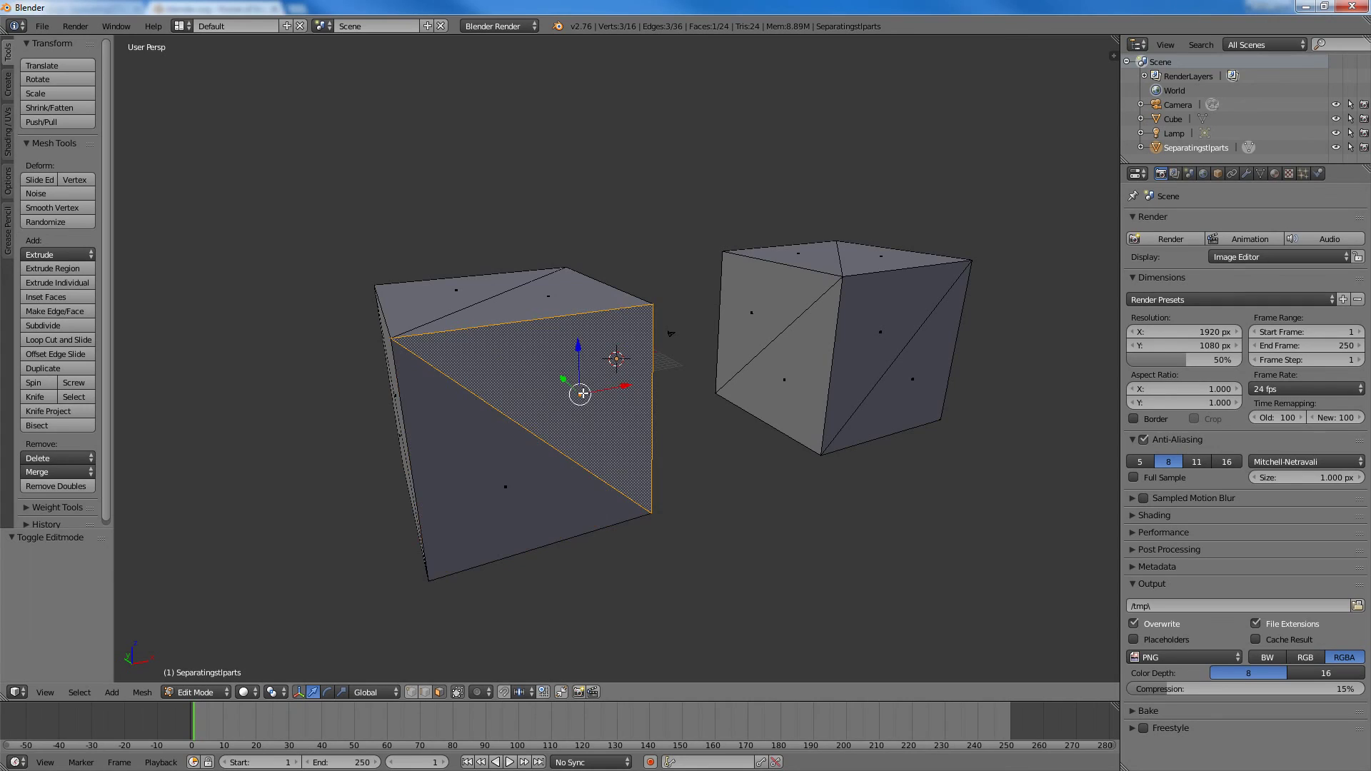
pyautogui.rightClick(553, 298)
pyautogui.rightClick(453, 287)
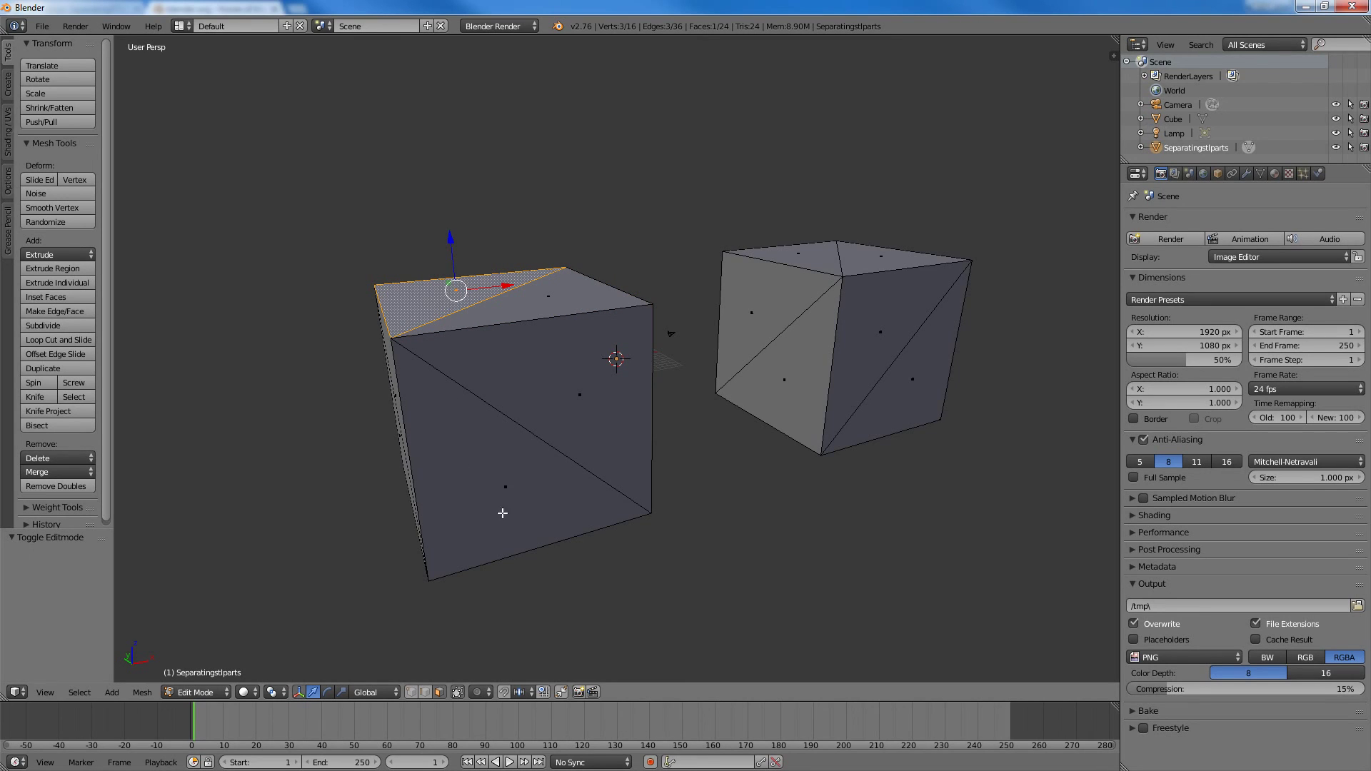
pyautogui.rightClick(506, 486)
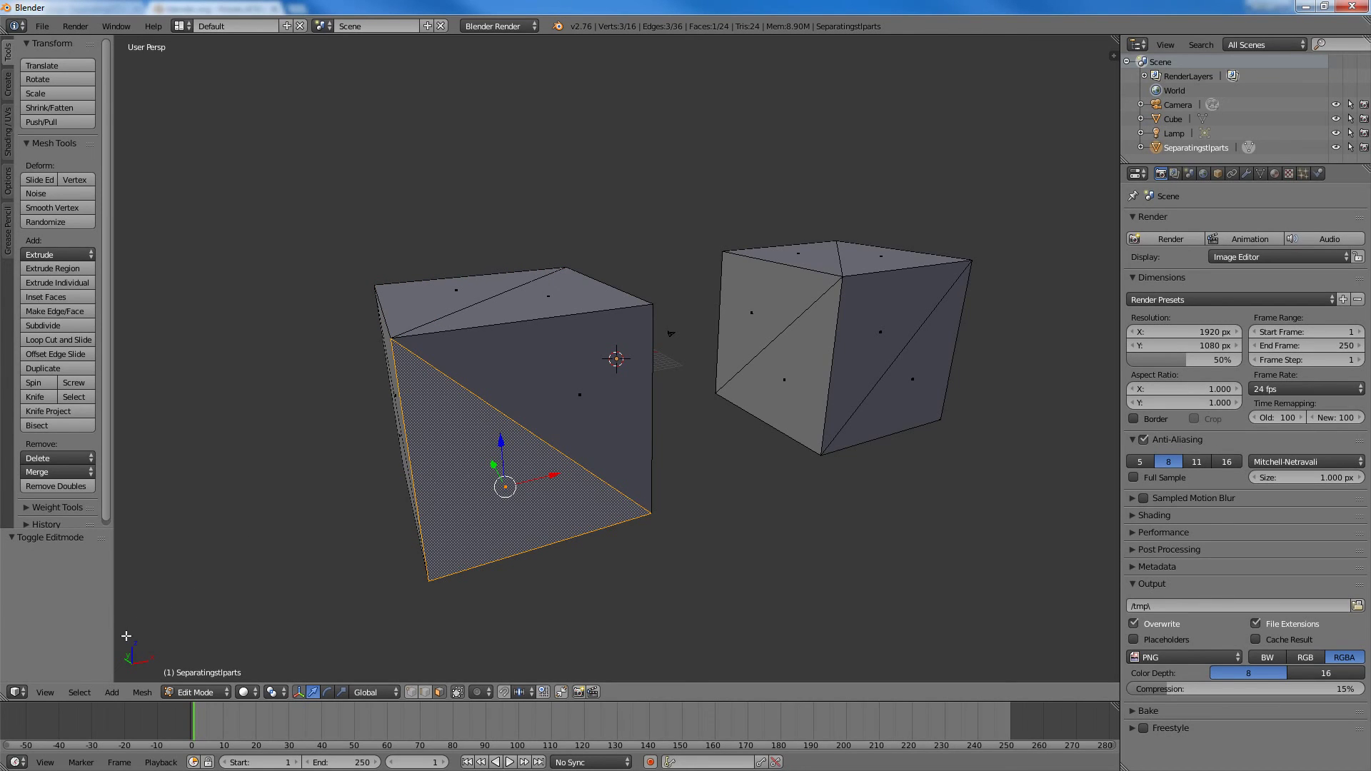
pyautogui.click(80, 693)
pyautogui.click(80, 693)
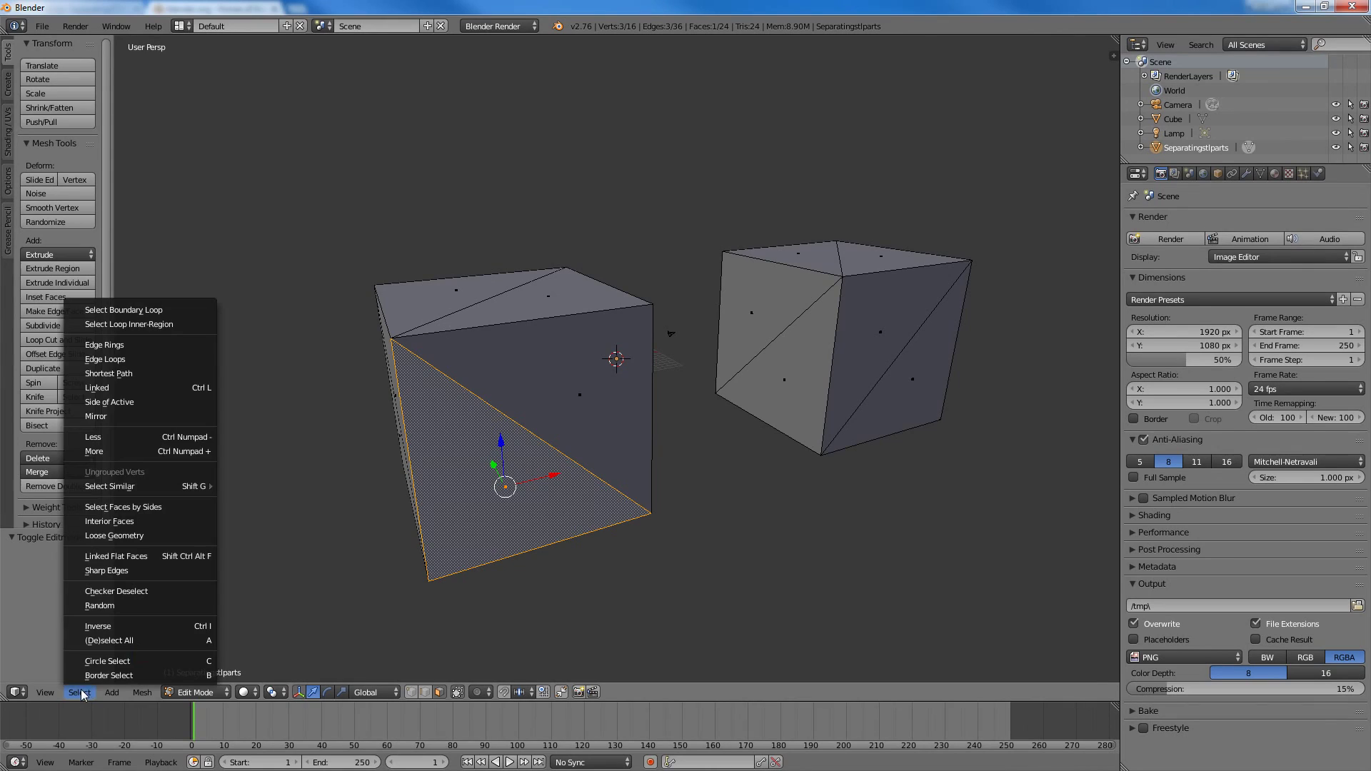
# Step: Use Select > Linked to grab the whole left cube and bring up the X Delete menu
pyautogui.click(156, 388)
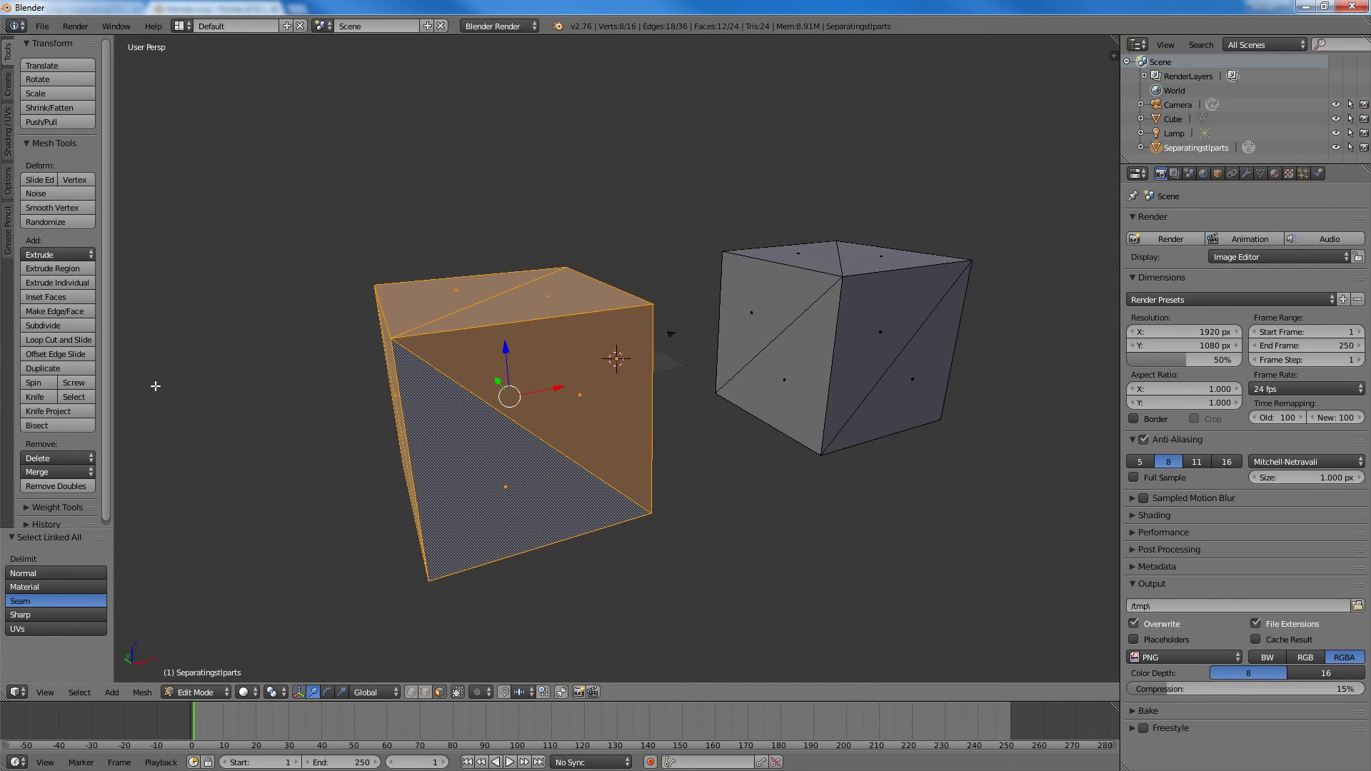
pyautogui.moveTo(287, 537)
pyautogui.mouseDown(button='middle')
pyautogui.moveTo(328, 471)
pyautogui.moveTo(257, 462)
pyautogui.moveTo(252, 515)
pyautogui.moveTo(297, 538)
pyautogui.mouseUp(button='middle')
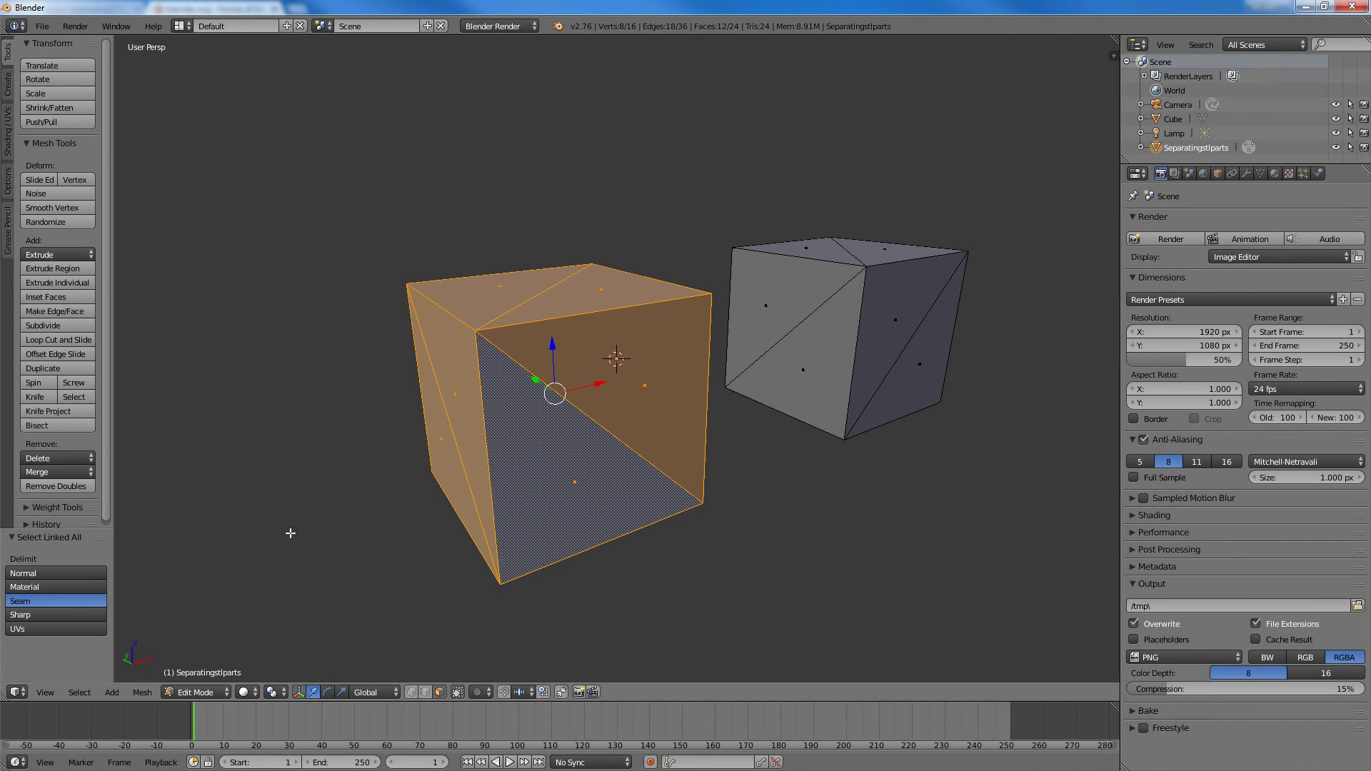
pyautogui.press('x')
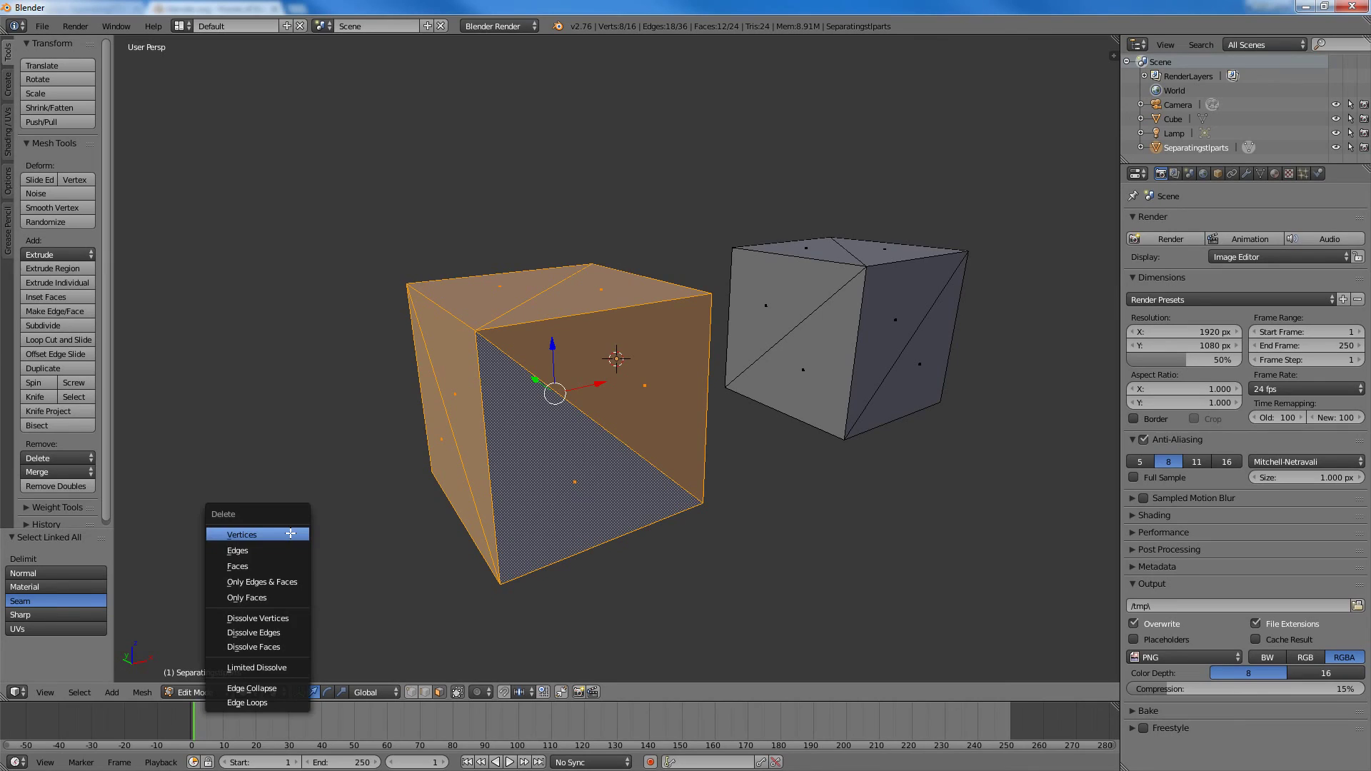
# Step: Delete the selected left cube's faces, leaving only the right cube
pyautogui.click(258, 566)
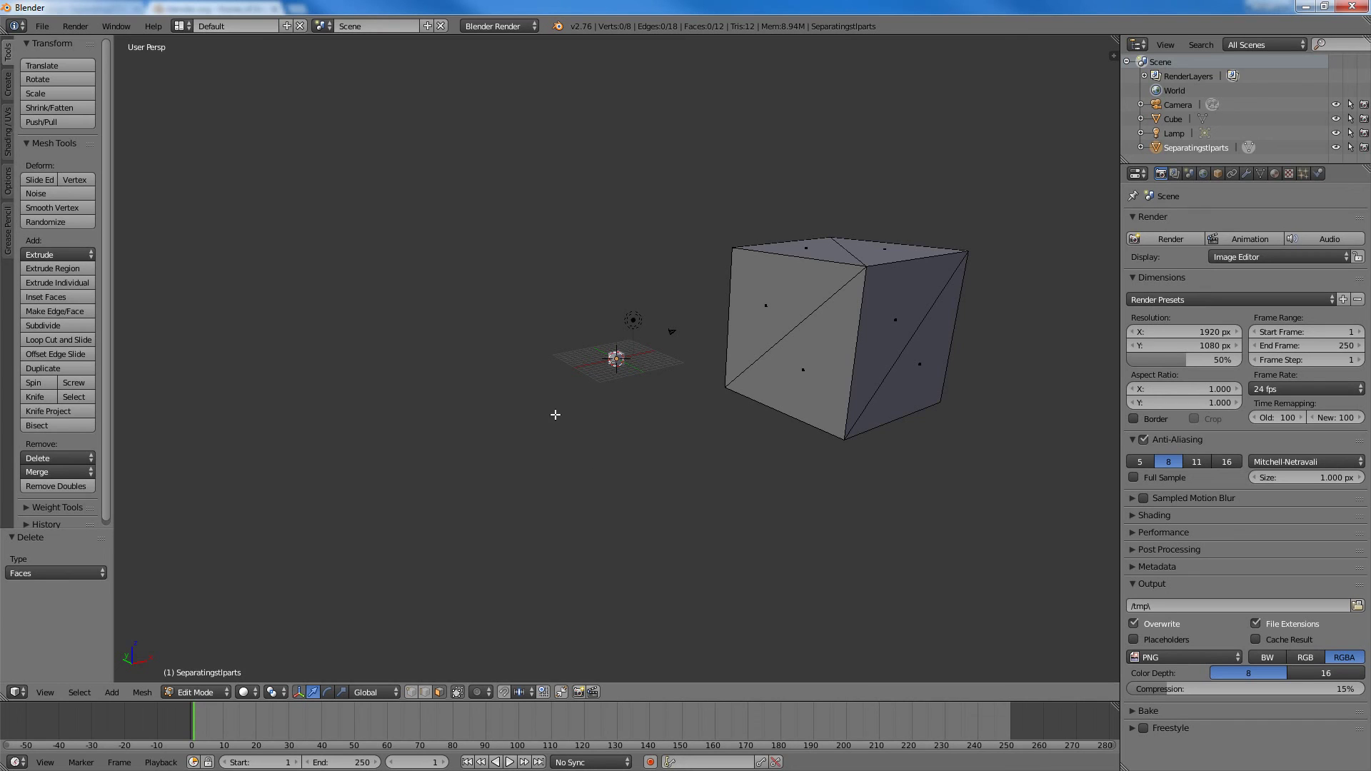
# Step: Start an STL (.stl) export of the mesh from the File > Export menu
pyautogui.click(43, 27)
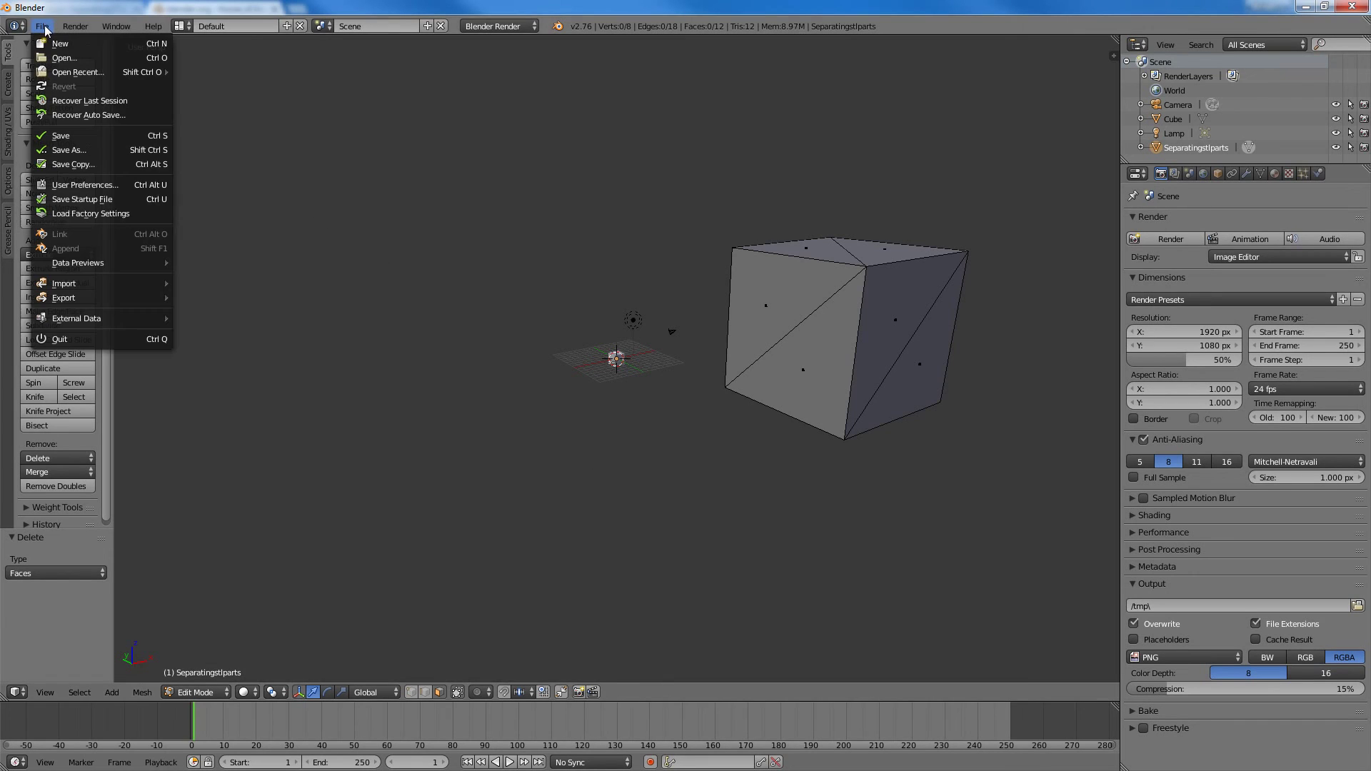
pyautogui.moveTo(68, 299)
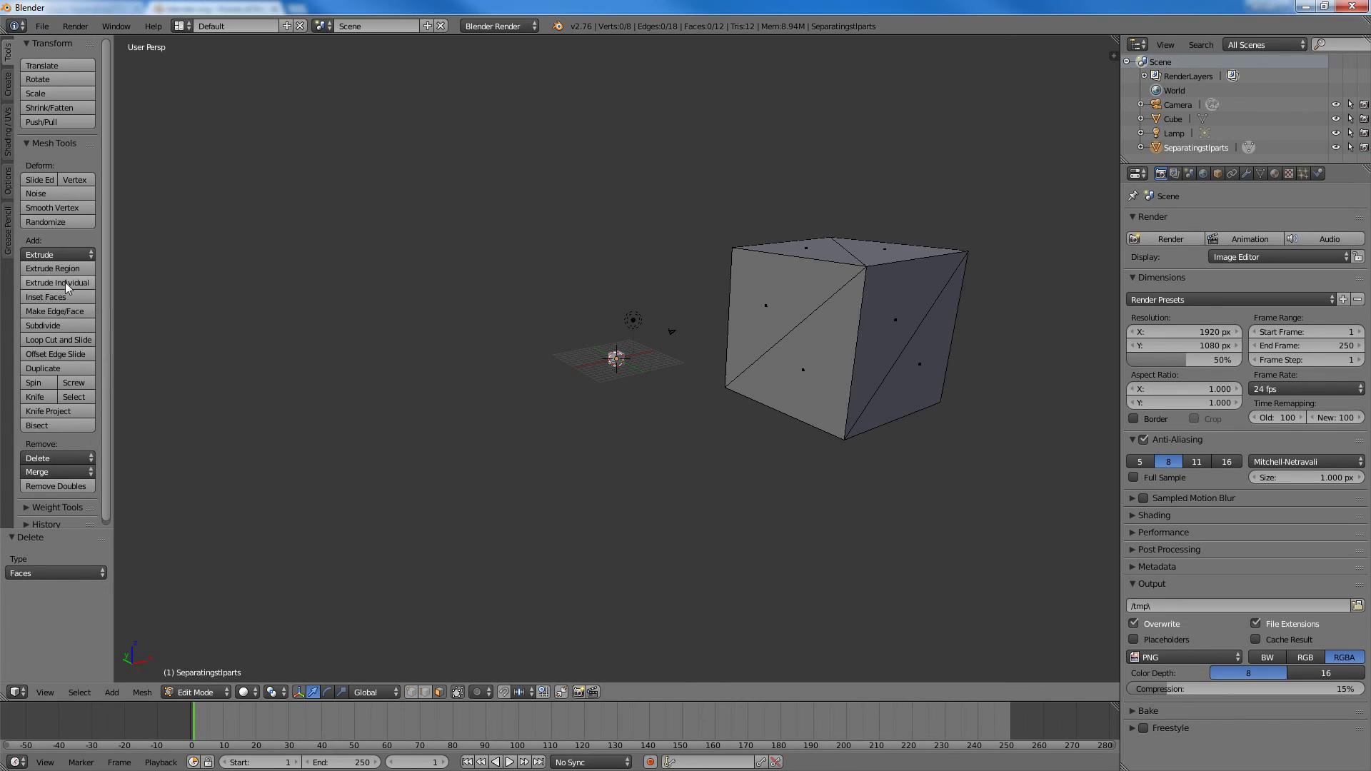
pyautogui.click(42, 27)
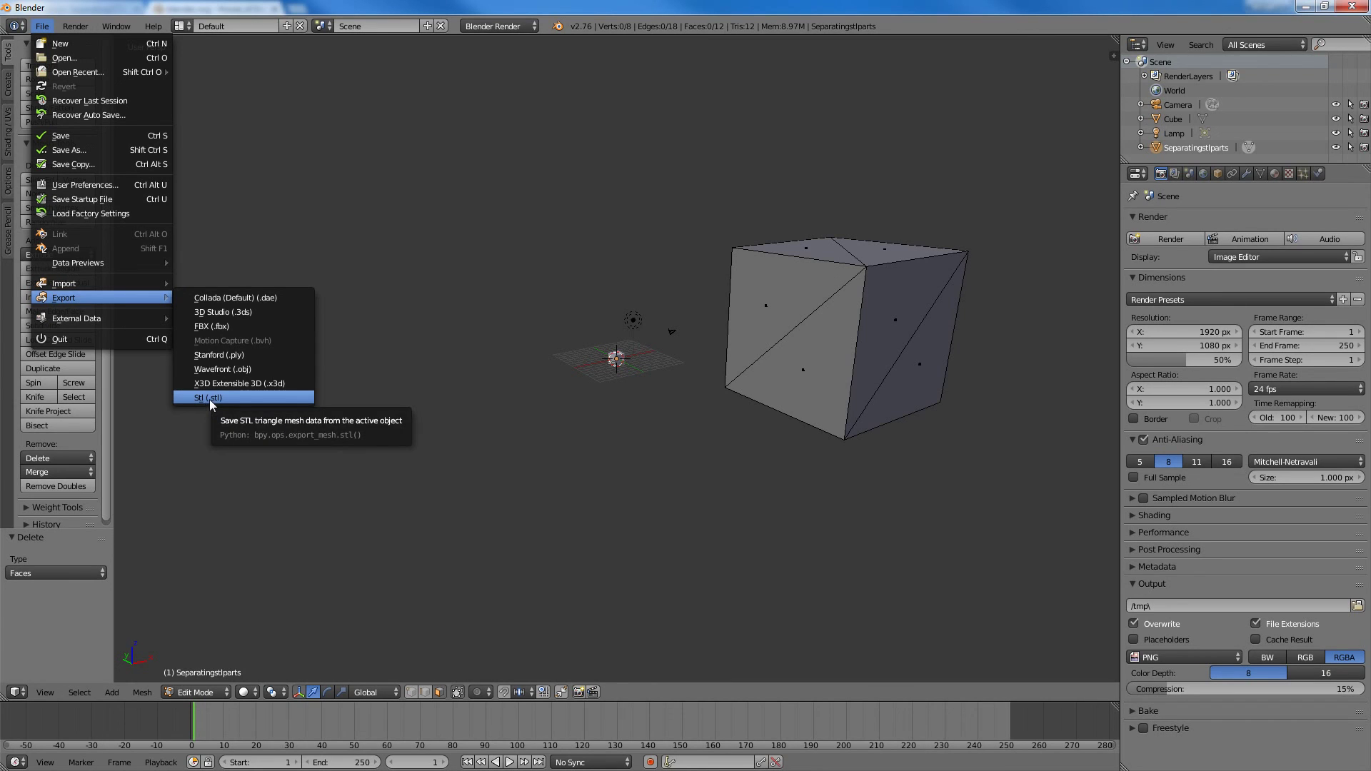
pyautogui.click(208, 398)
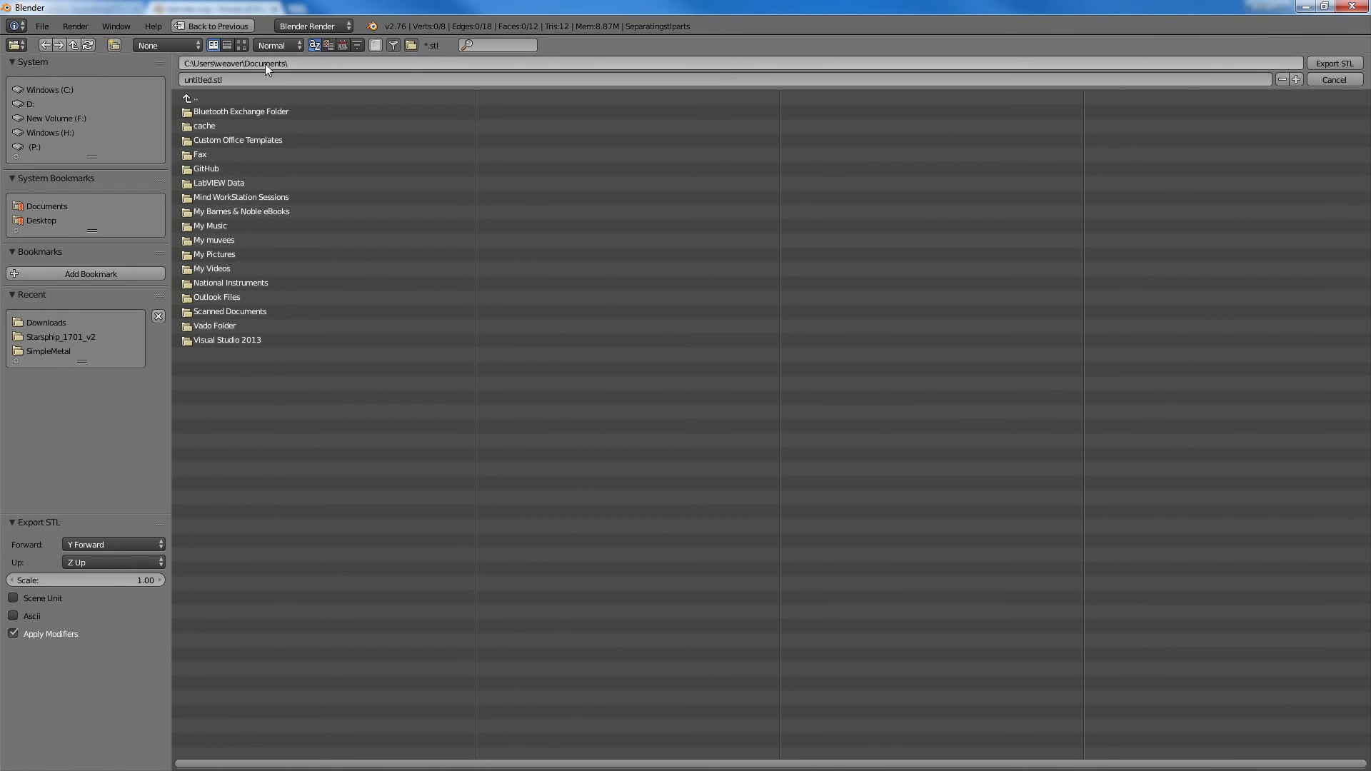
# Step: Export the single cube to the Downloads folder as Singlebox.stl
pyautogui.click(187, 98)
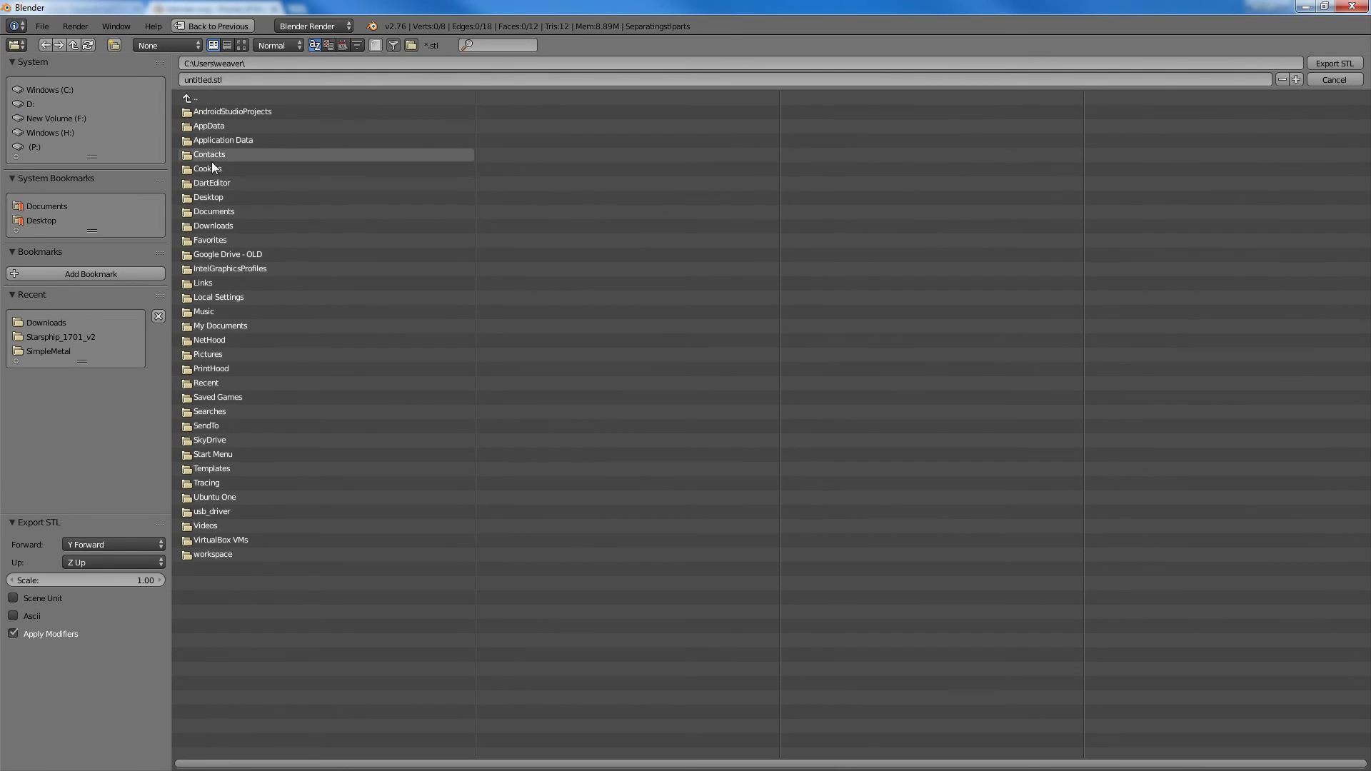
pyautogui.click(211, 227)
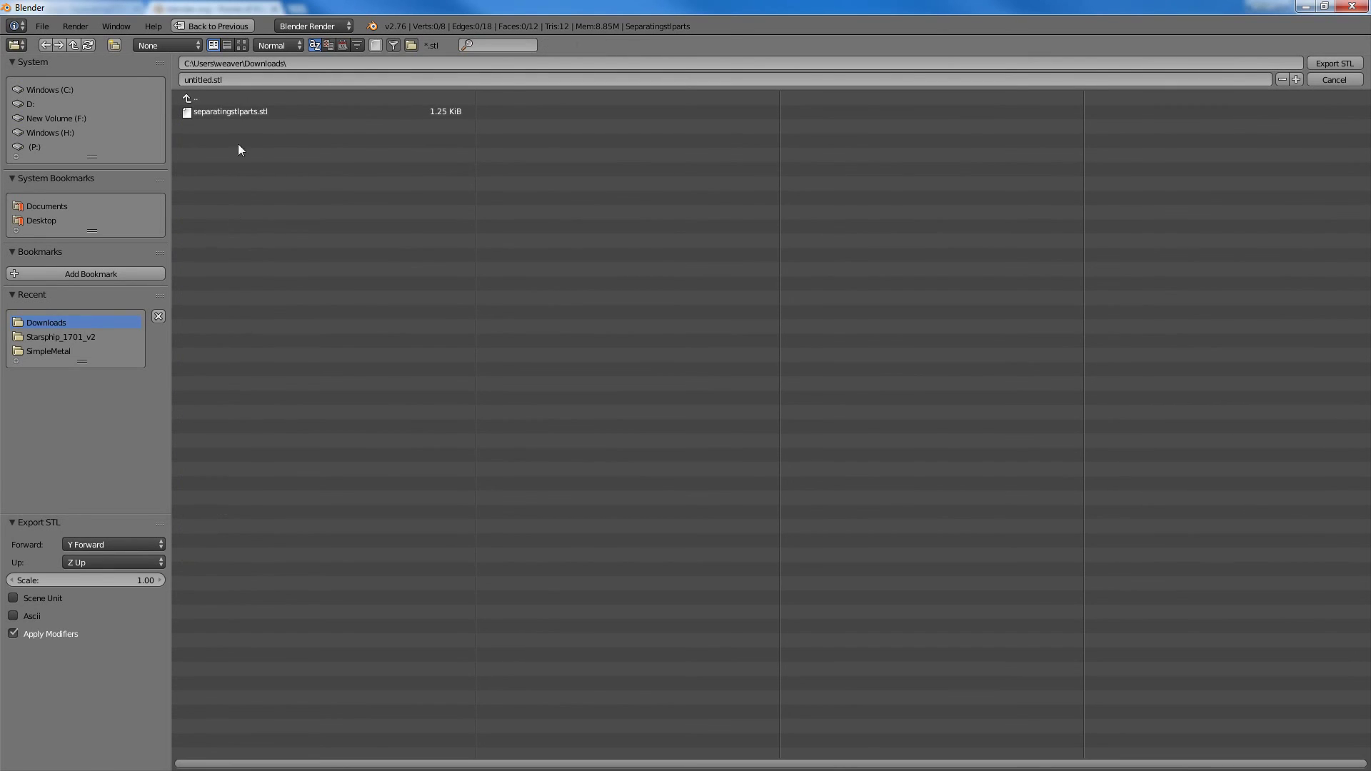
pyautogui.click(205, 79)
pyautogui.moveTo(213, 79); pyautogui.dragTo(160, 80)
pyautogui.write('Singlebox')
pyautogui.click(1332, 64)
pyautogui.click(1332, 63)
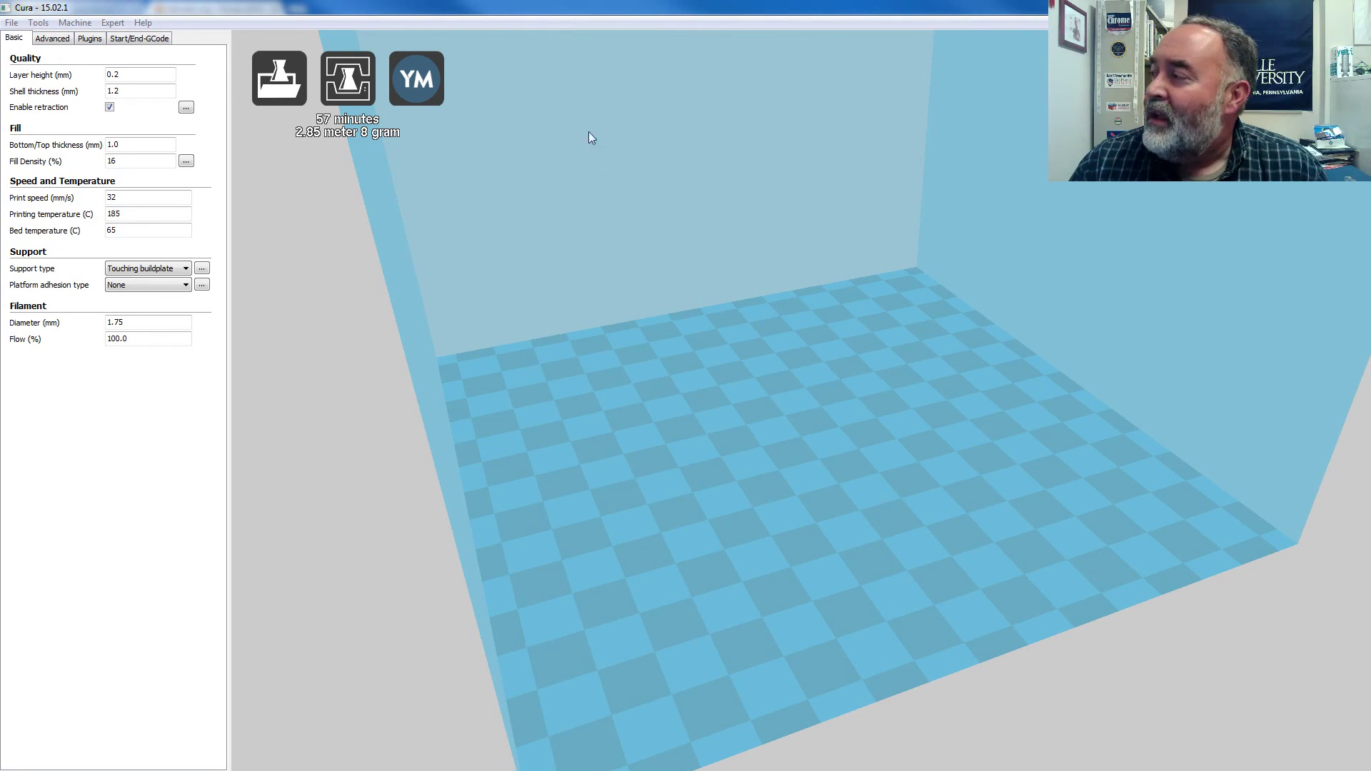
# Step: Load Singlebox.stl from Downloads onto Cura's build plate
pyautogui.click(280, 85)
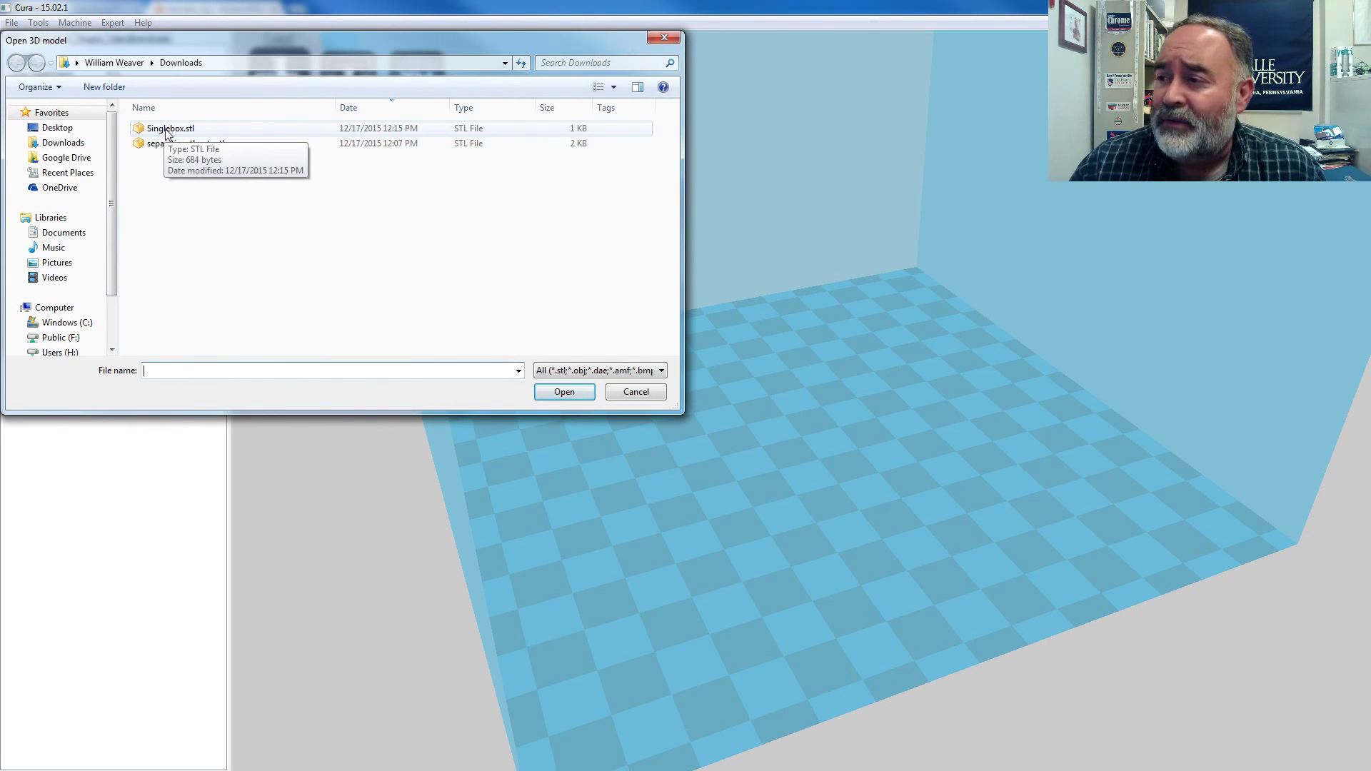
pyautogui.click(165, 132)
pyautogui.click(559, 393)
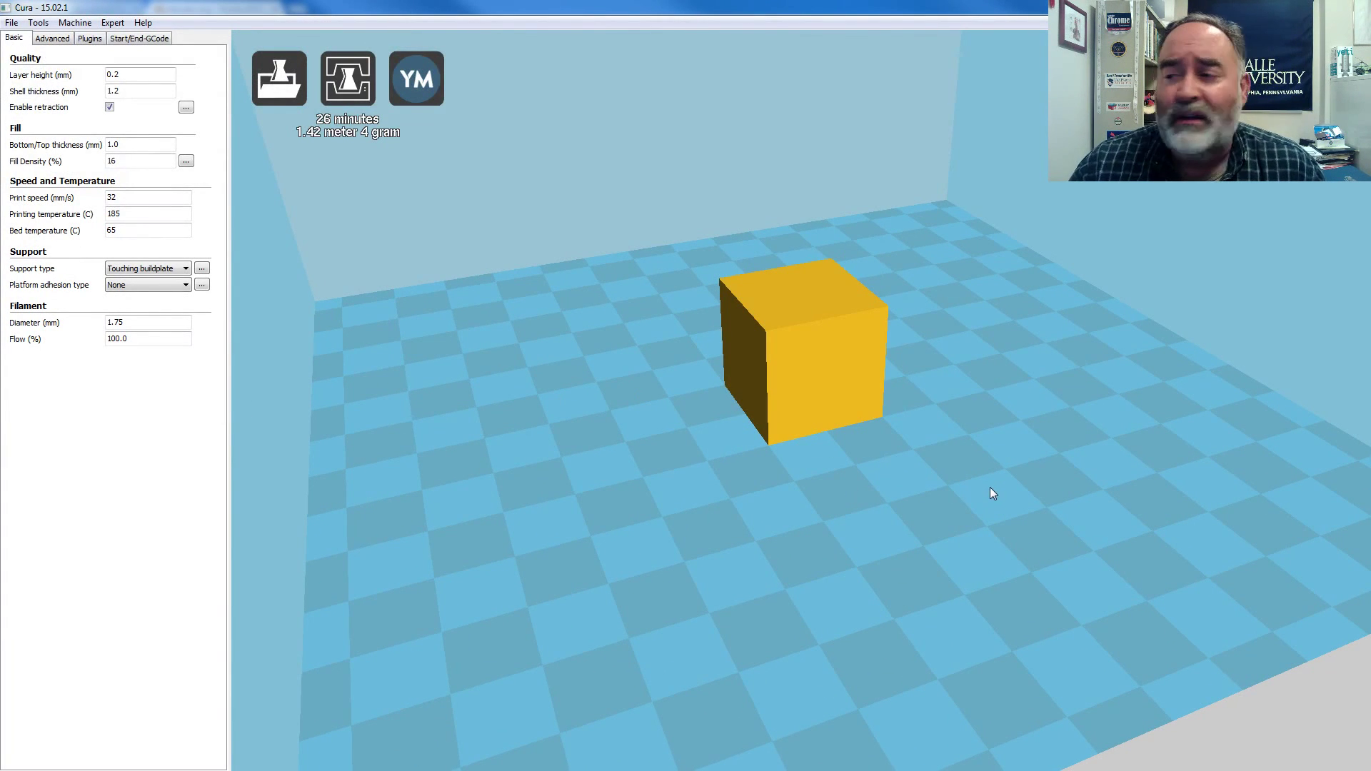
pyautogui.moveTo(990, 487)
pyautogui.mouseDown(button='right')
pyautogui.moveTo(946, 416)
pyautogui.moveTo(1013, 414)
pyautogui.moveTo(1008, 467)
pyautogui.moveTo(991, 480)
pyautogui.mouseUp(button='right')
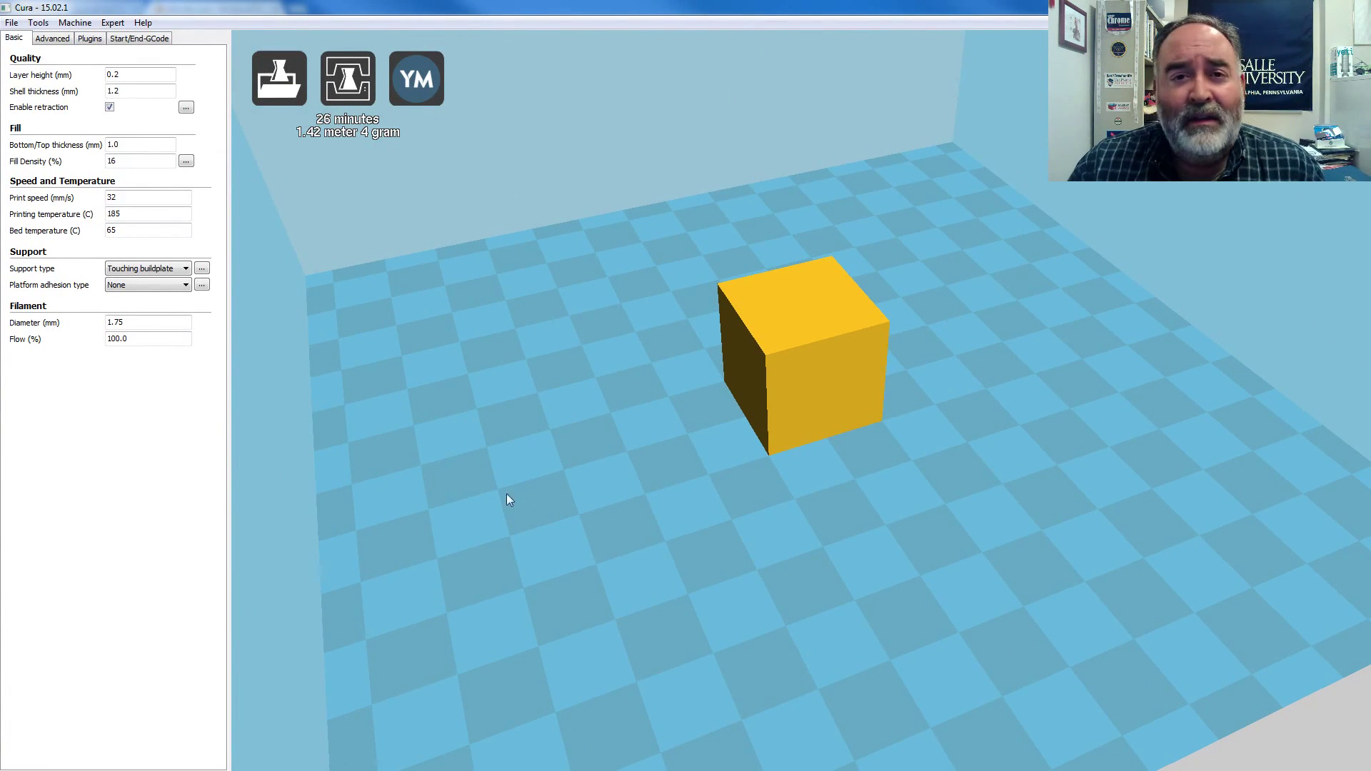